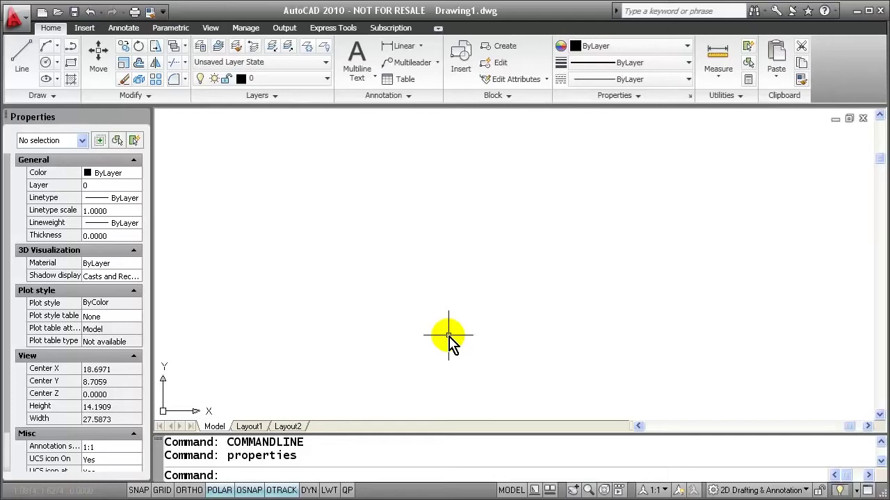
Open DesignCenter and list the blocks in Sample\Dynamic Blocks\Architectural - Imperial.dwg
{"action": "left_click", "coordinate": [84, 27]}
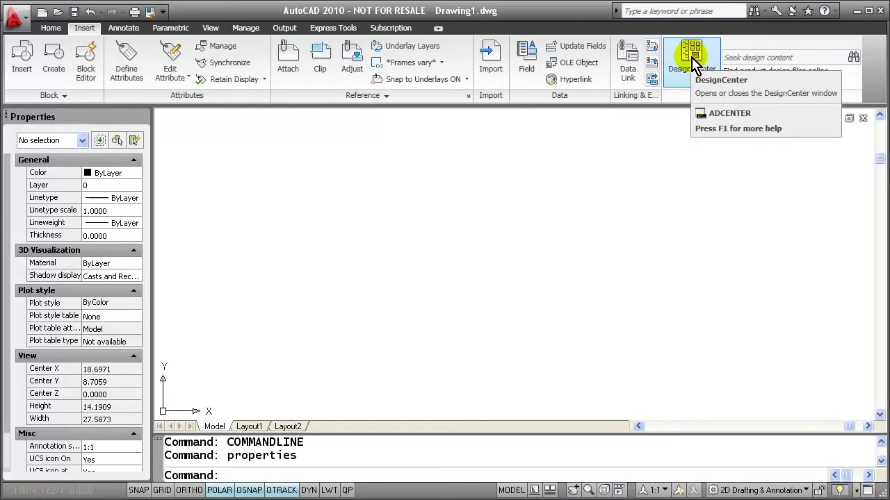
{"action": "left_click", "coordinate": [693, 59]}
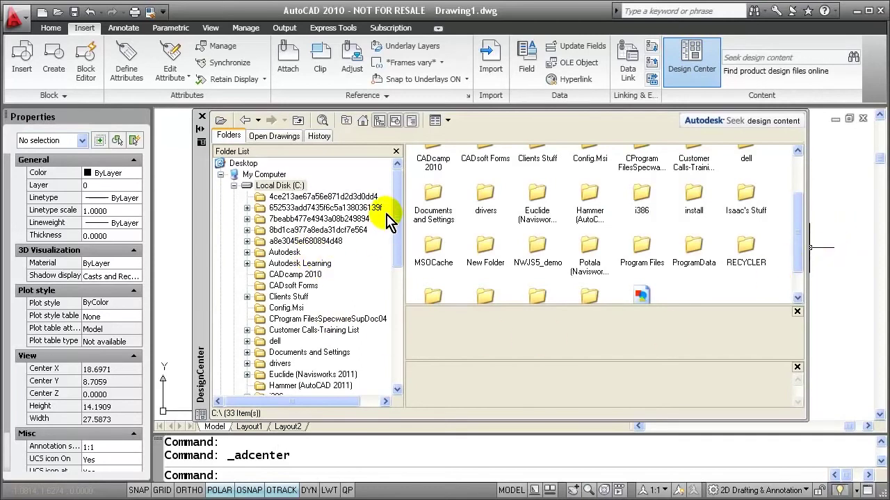
{"action": "mouse_move", "coordinate": [397, 196]}
{"action": "left_mouse_down"}
{"action": "mouse_move", "coordinate": [393, 316]}
{"action": "mouse_move", "coordinate": [397, 183]}
{"action": "mouse_move", "coordinate": [403, 201]}
{"action": "left_mouse_up"}
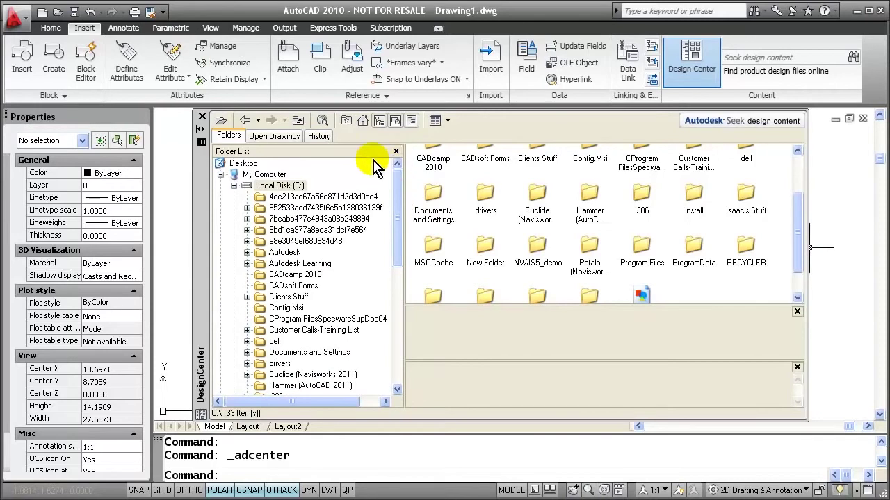
{"action": "left_click", "coordinate": [363, 122]}
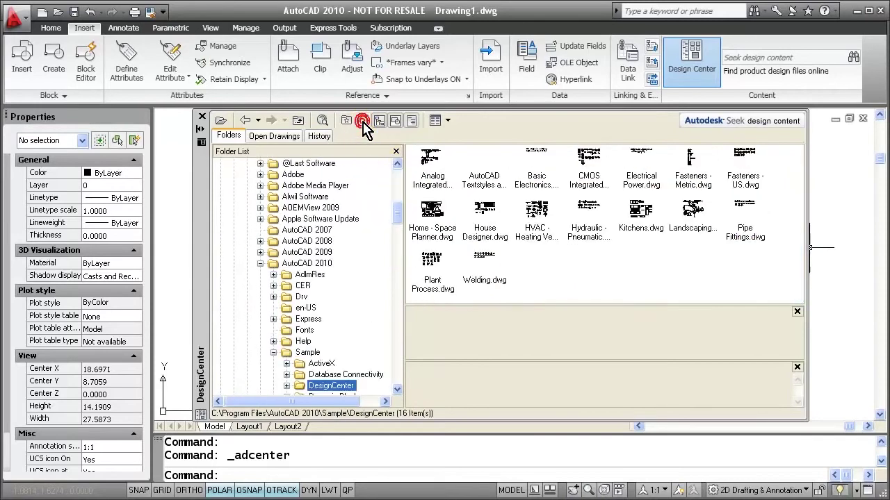
{"action": "left_click", "coordinate": [397, 390]}
{"action": "left_click", "coordinate": [398, 391]}
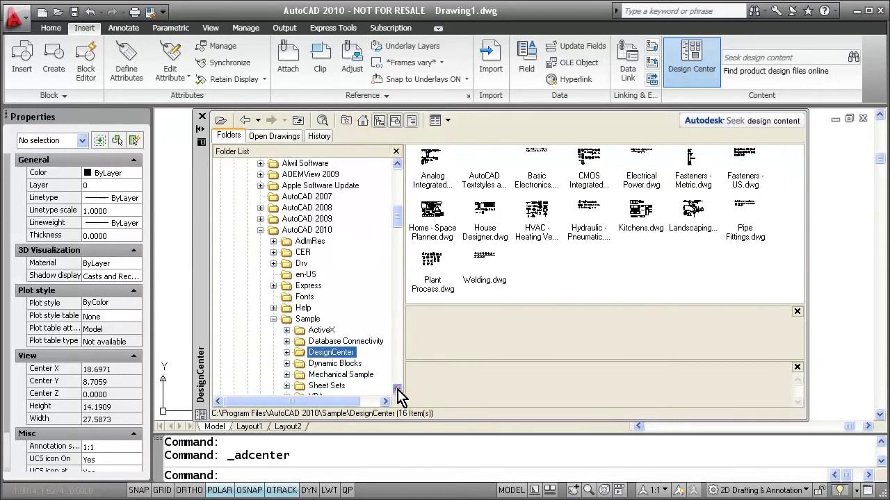
{"action": "left_click", "coordinate": [329, 364]}
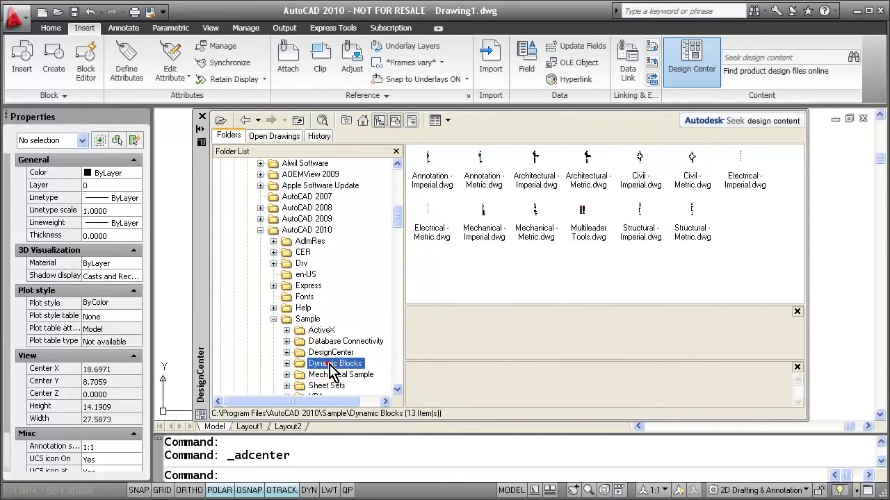
{"action": "left_click", "coordinate": [287, 364]}
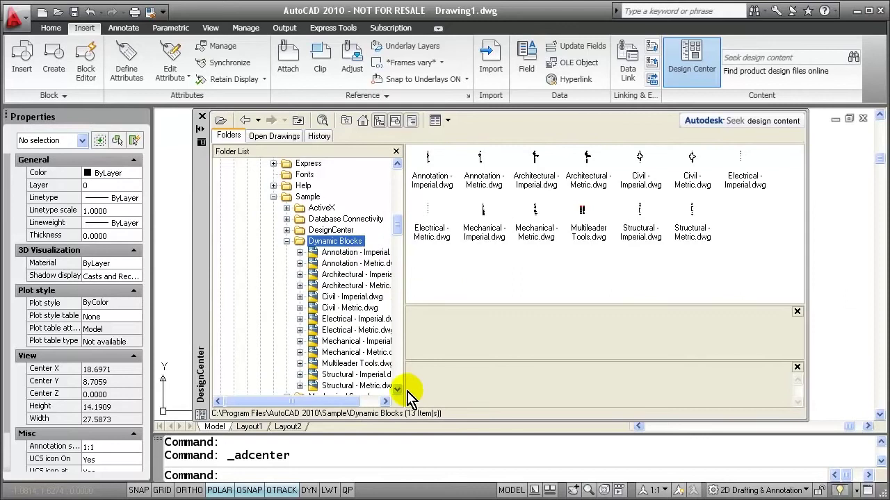
{"action": "left_click", "coordinate": [358, 276]}
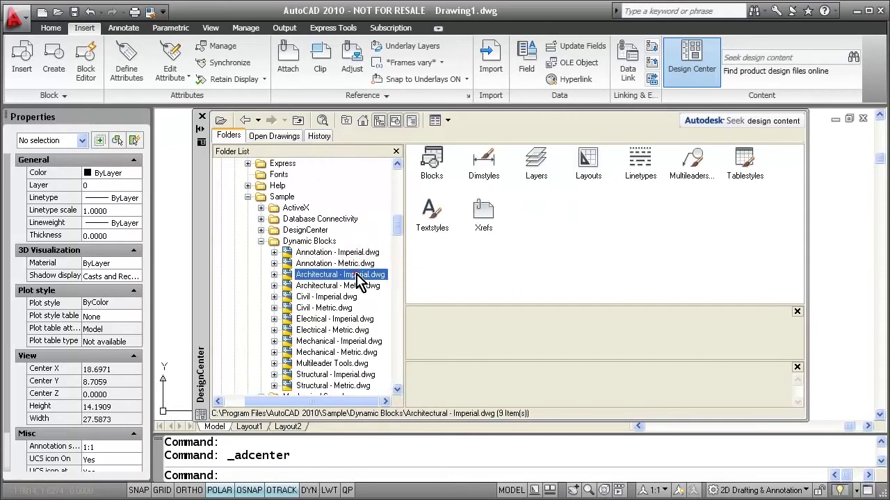
{"action": "double_click", "coordinate": [430, 166]}
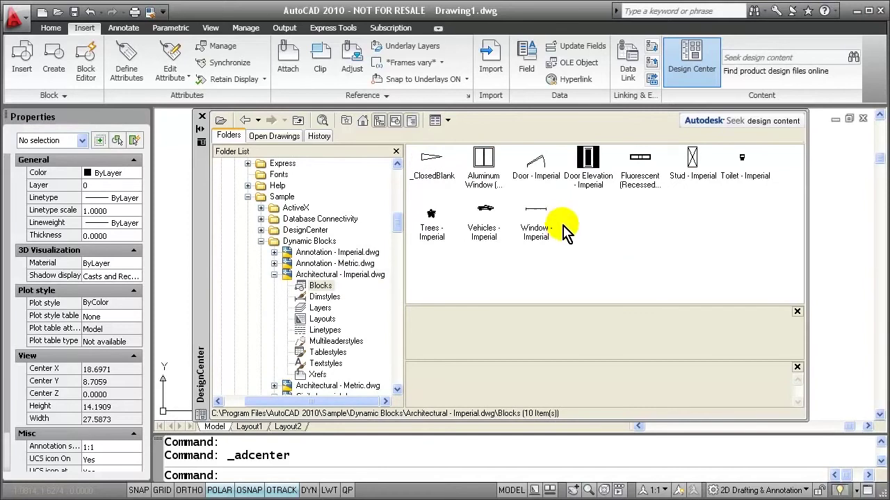
Drag the Aluminum Window and Toilet - Imperial blocks from DesignCenter into the drawing
{"action": "left_click", "coordinate": [483, 158]}
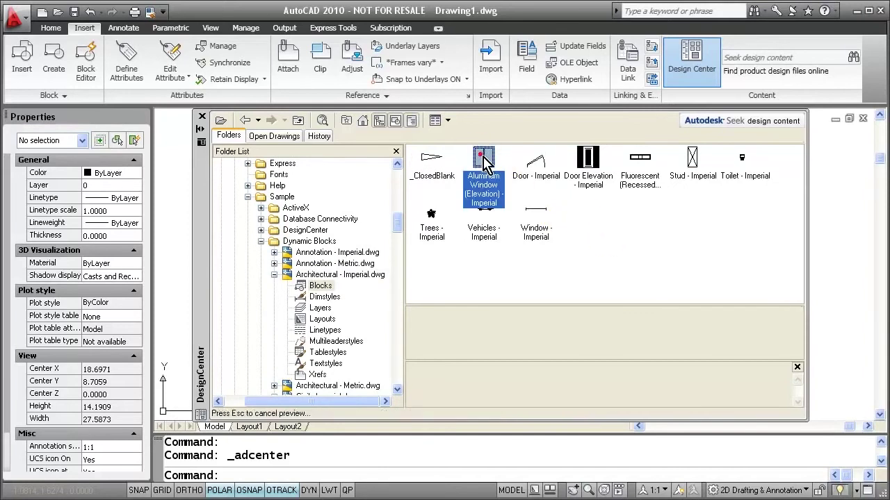
{"action": "left_click_drag", "start_coordinate": [847, 182], "coordinate": [846, 180]}
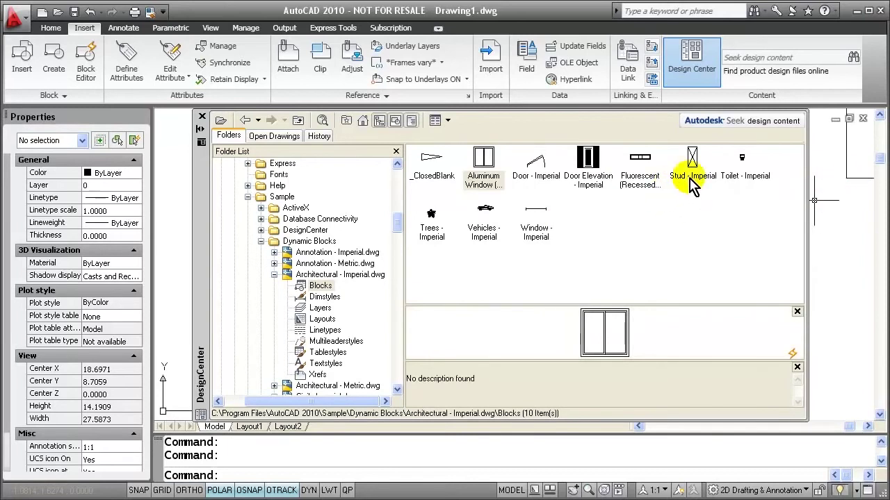
{"action": "mouse_move", "coordinate": [743, 161]}
{"action": "left_mouse_down"}
{"action": "mouse_move", "coordinate": [755, 239]}
{"action": "mouse_move", "coordinate": [855, 338]}
{"action": "left_mouse_up"}
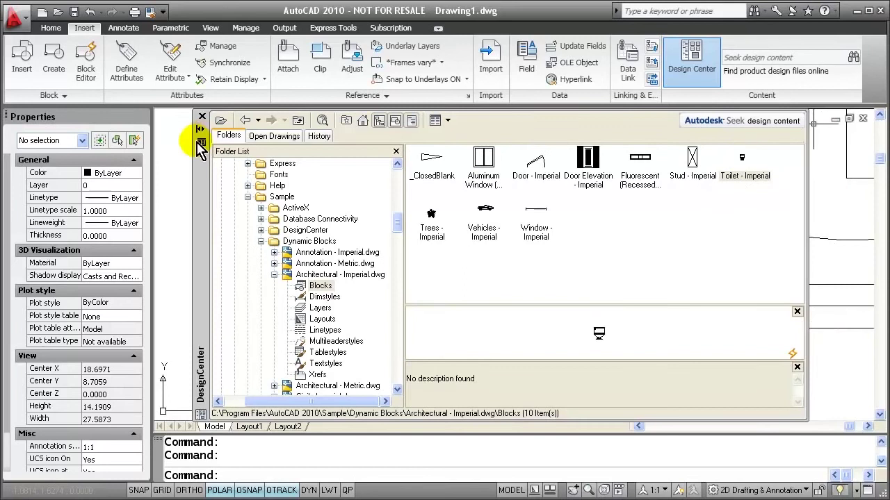
Close DesignCenter and move the toilet block to the left of the window
{"action": "left_click", "coordinate": [205, 120]}
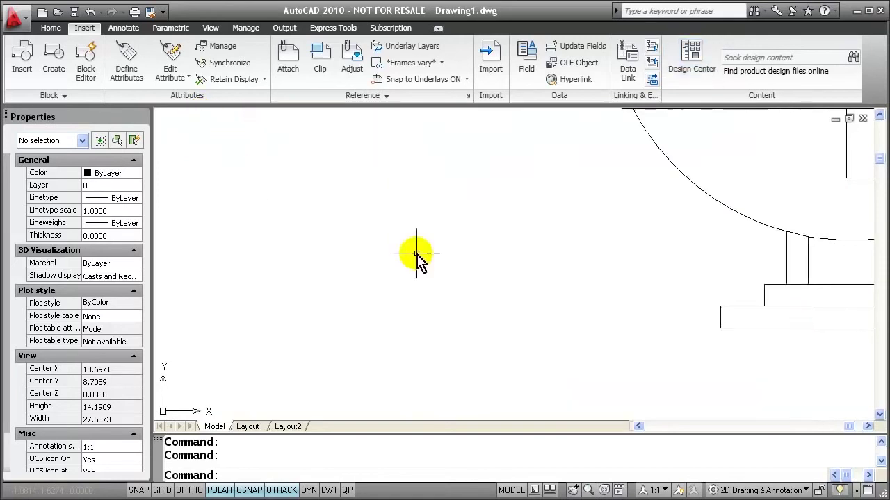
{"action": "scroll", "coordinate": [567, 296], "scroll_direction": "down", "scroll_amount": 4}
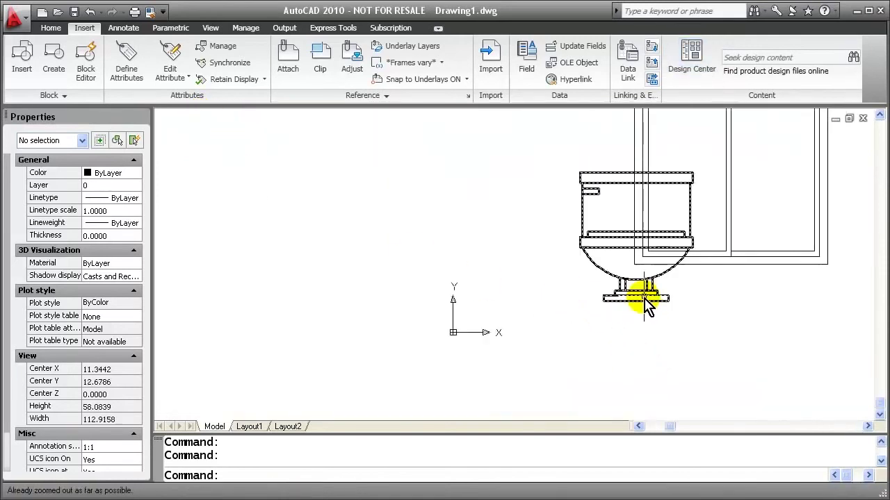
{"action": "left_click", "coordinate": [636, 299]}
{"action": "left_click", "coordinate": [636, 299]}
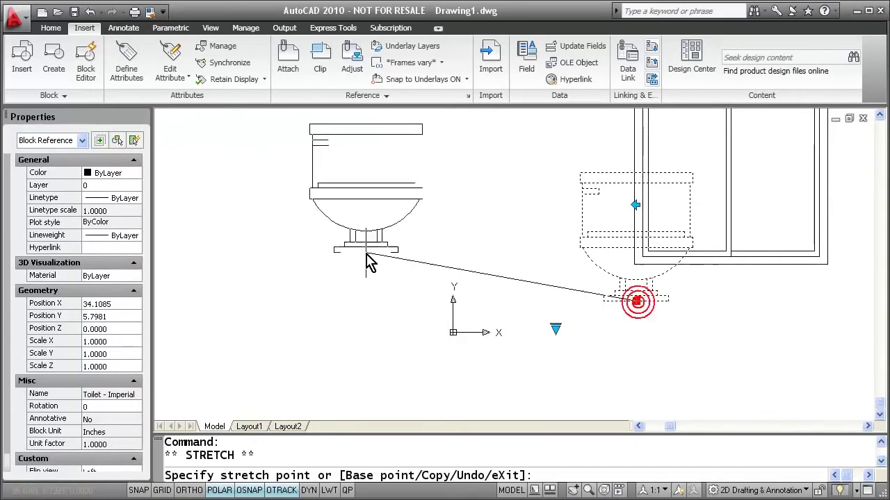
{"action": "left_click", "coordinate": [368, 250]}
{"action": "middle_click_drag", "start_coordinate": [531, 288], "coordinate": [431, 336]}
{"action": "key", "text": "Escape"}
{"action": "key", "text": "Escape"}
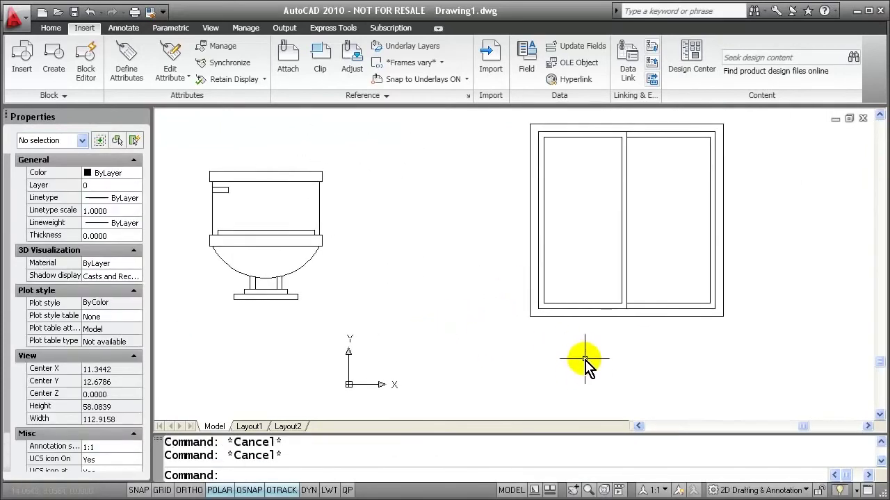
Stretch the Aluminum Window's width grip leftward to make it a narrow window
{"action": "left_click", "coordinate": [576, 317]}
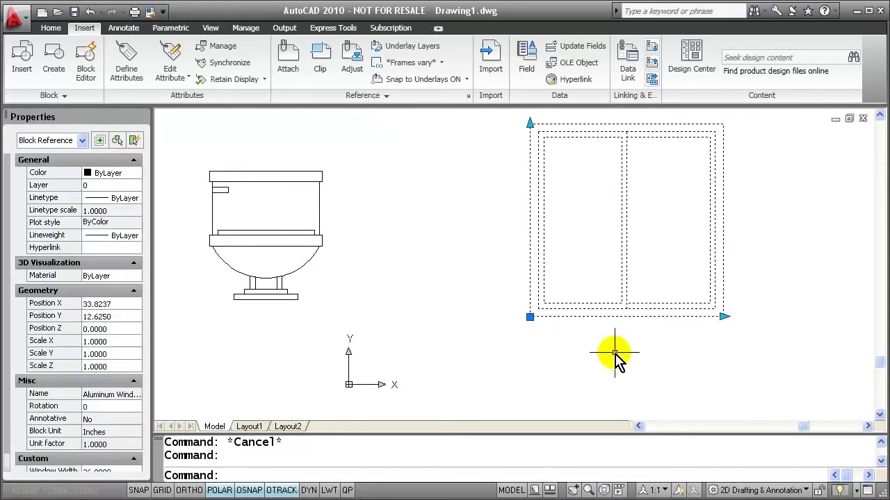
{"action": "mouse_move", "coordinate": [613, 354]}
{"action": "middle_mouse_down"}
{"action": "mouse_move", "coordinate": [550, 387]}
{"action": "mouse_move", "coordinate": [502, 383]}
{"action": "middle_mouse_up"}
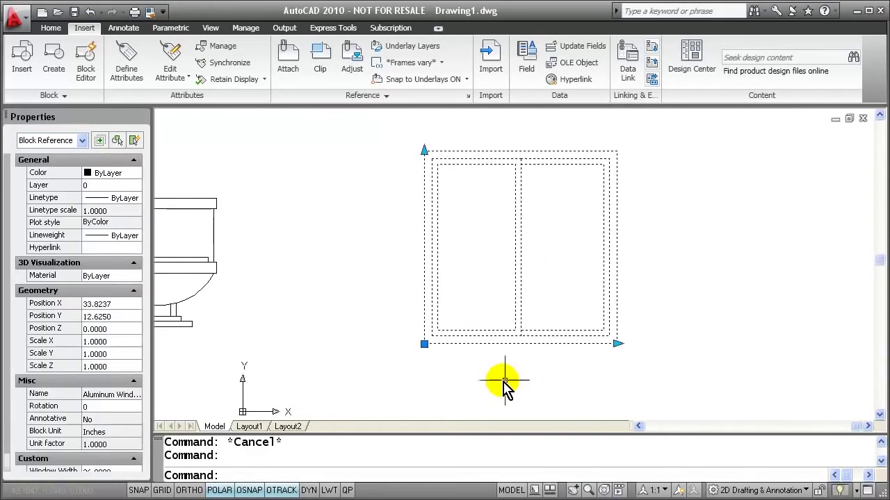
{"action": "left_click", "coordinate": [617, 344]}
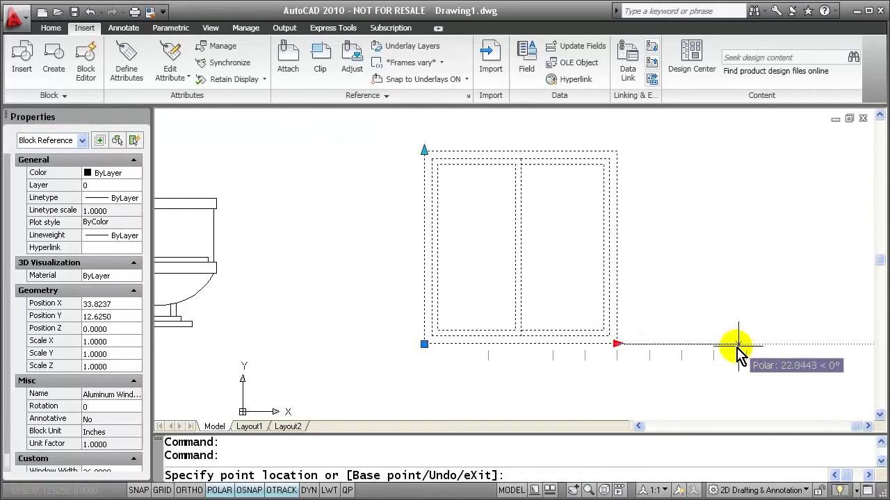
{"action": "left_click", "coordinate": [555, 343]}
{"action": "left_click", "coordinate": [554, 343]}
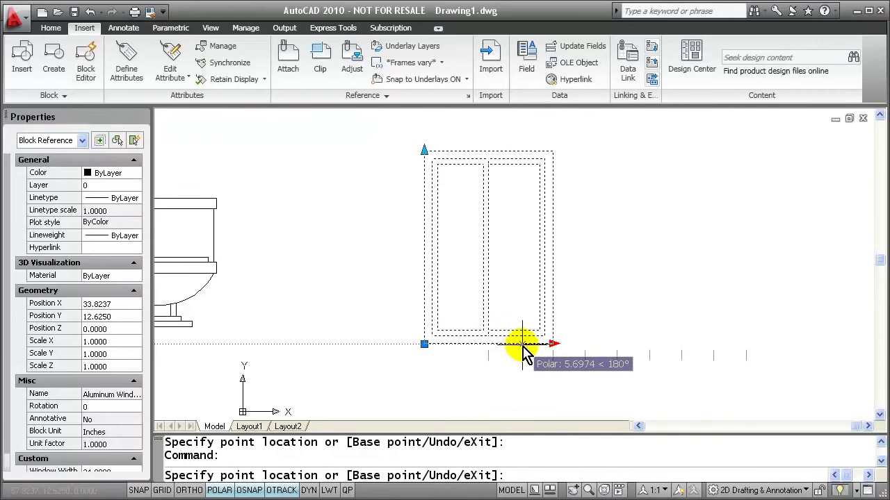
{"action": "left_click", "coordinate": [521, 343]}
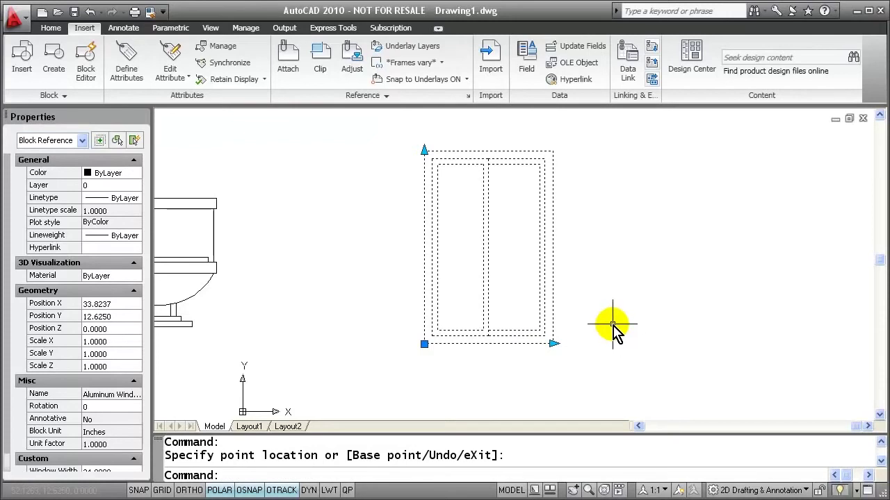
Open the Aluminum Window definition in the Block Editor, with the palette and view rearranged
{"action": "double_click", "coordinate": [493, 340]}
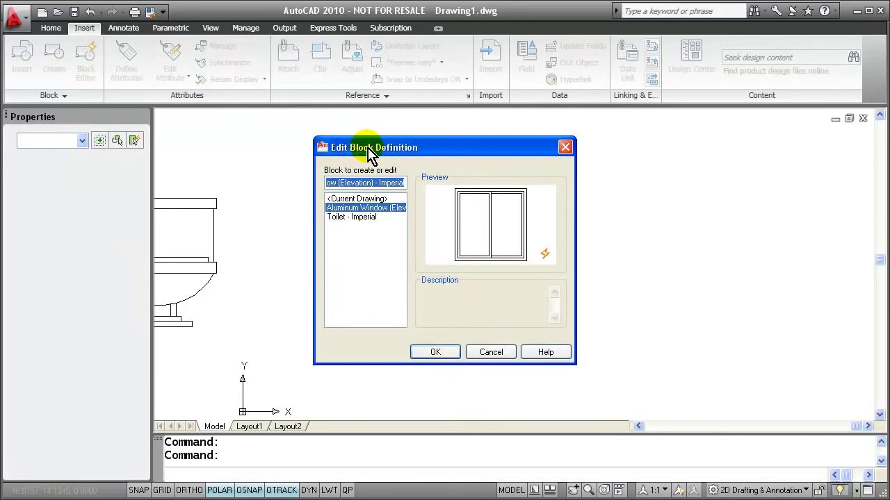
{"action": "left_click", "coordinate": [435, 352]}
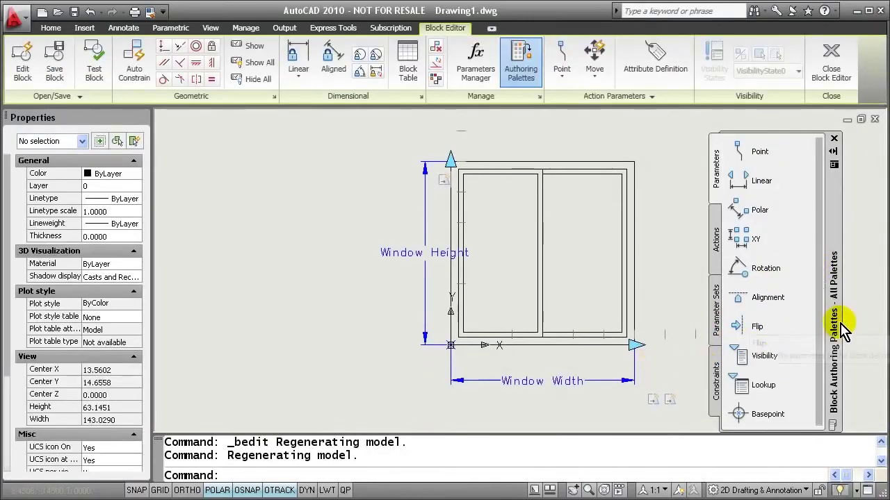
{"action": "left_click_drag", "start_coordinate": [843, 353], "coordinate": [841, 313]}
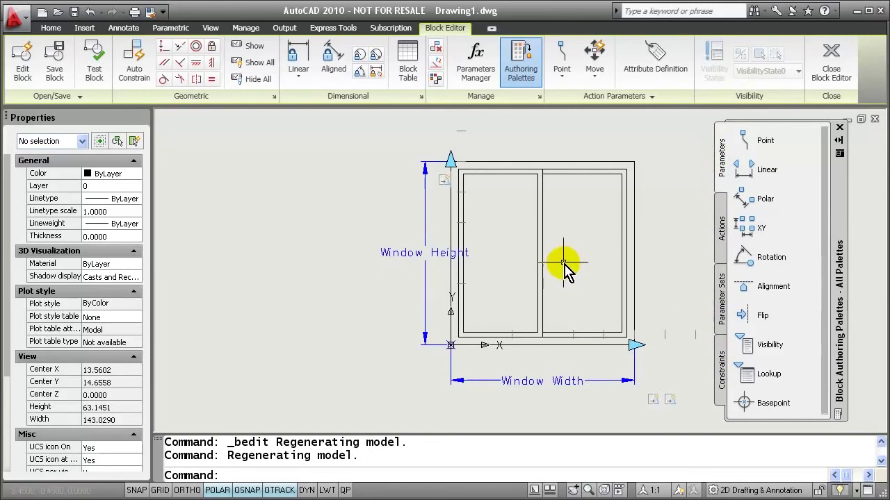
{"action": "middle_click_drag", "start_coordinate": [509, 264], "coordinate": [431, 260]}
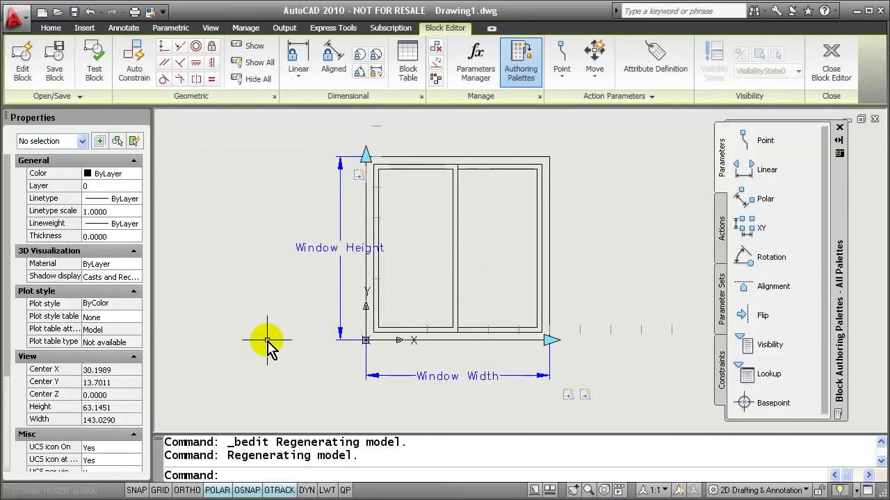
Set the Window Width parameter's Dist type to List and open its 12–60 value list
{"action": "left_click", "coordinate": [490, 379]}
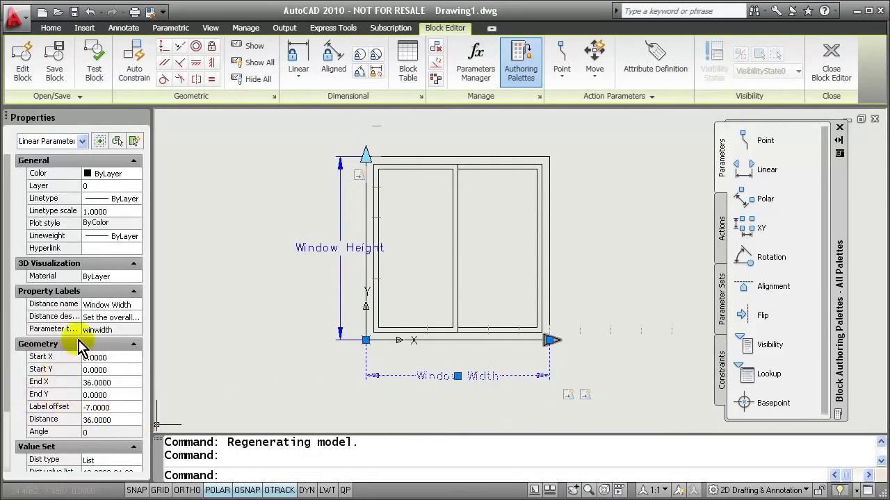
{"action": "left_click_drag", "start_coordinate": [7, 387], "coordinate": [4, 459]}
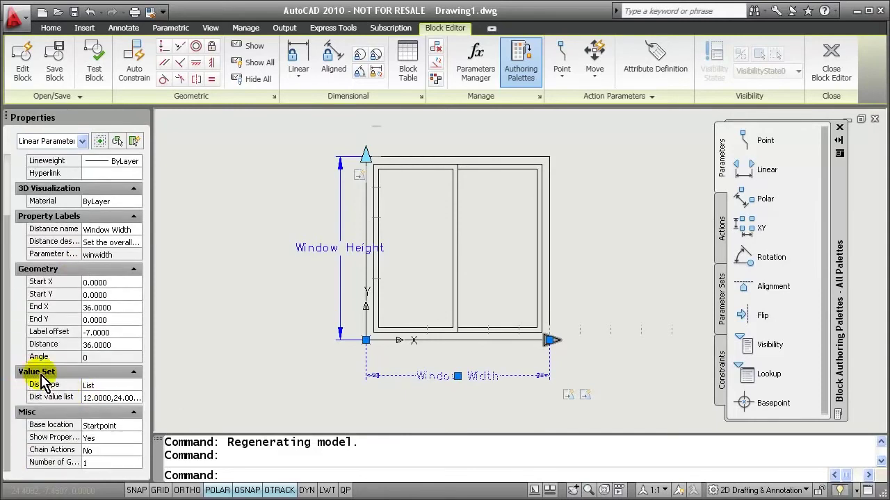
{"action": "left_click", "coordinate": [111, 386]}
{"action": "left_click", "coordinate": [137, 385]}
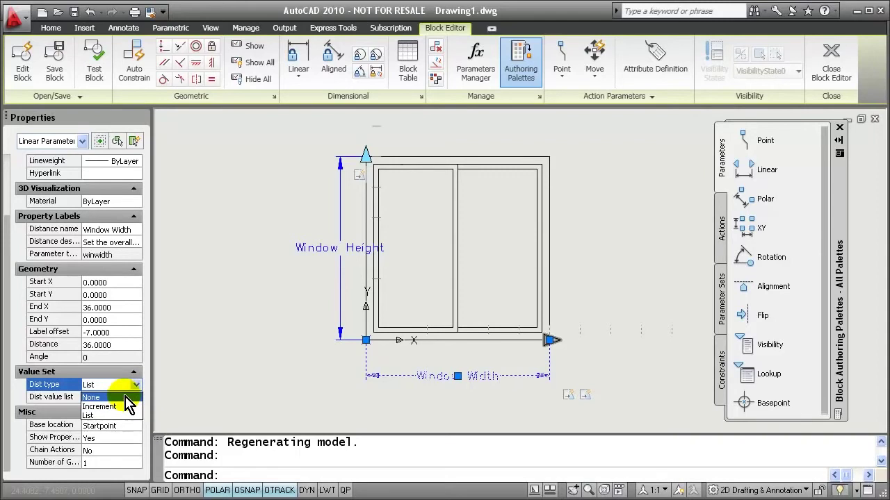
{"action": "left_click", "coordinate": [126, 398]}
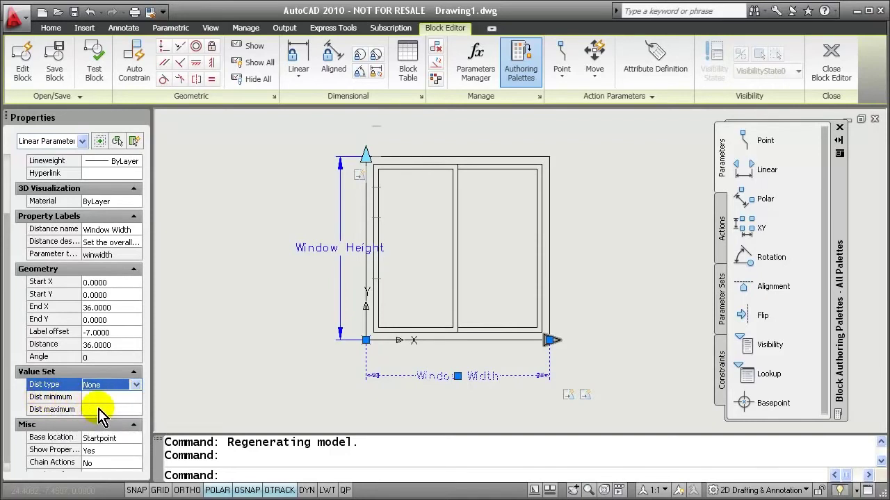
{"action": "left_click", "coordinate": [136, 386]}
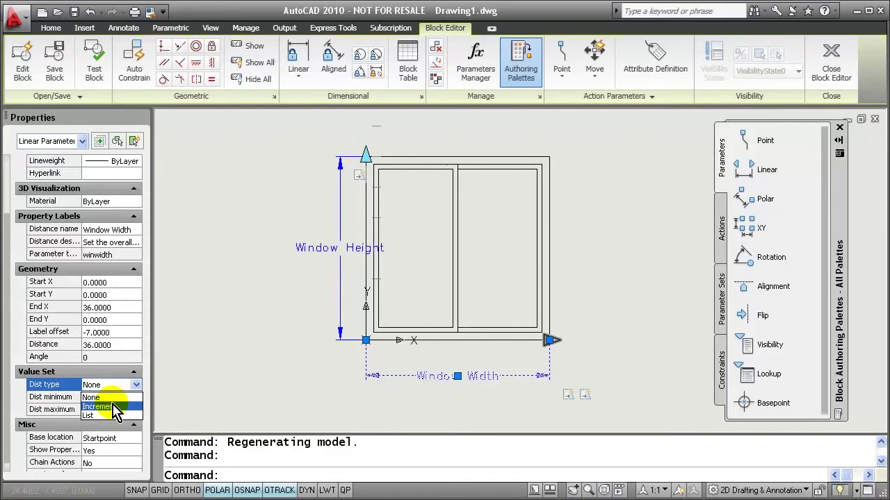
{"action": "left_click", "coordinate": [111, 407]}
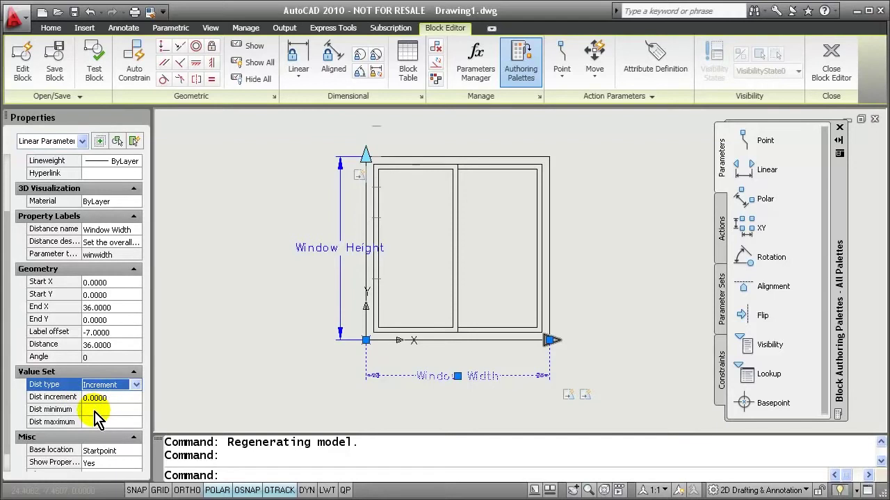
{"action": "left_click", "coordinate": [136, 385]}
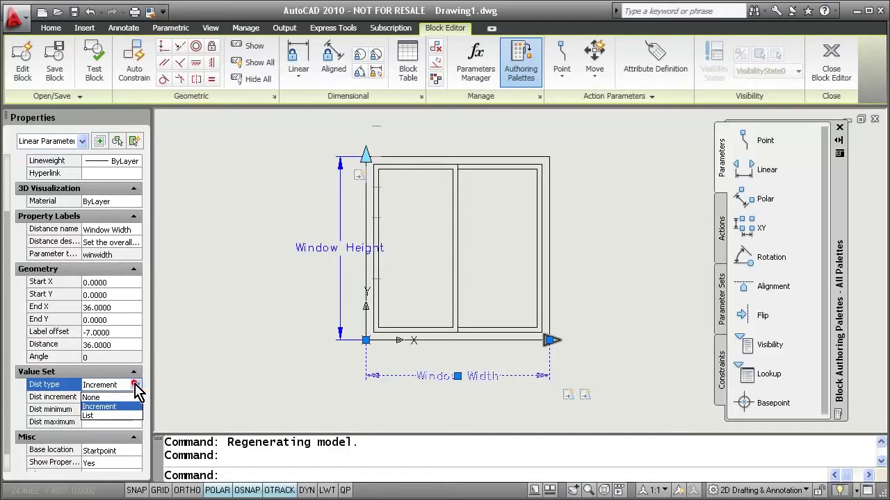
{"action": "left_click", "coordinate": [116, 415]}
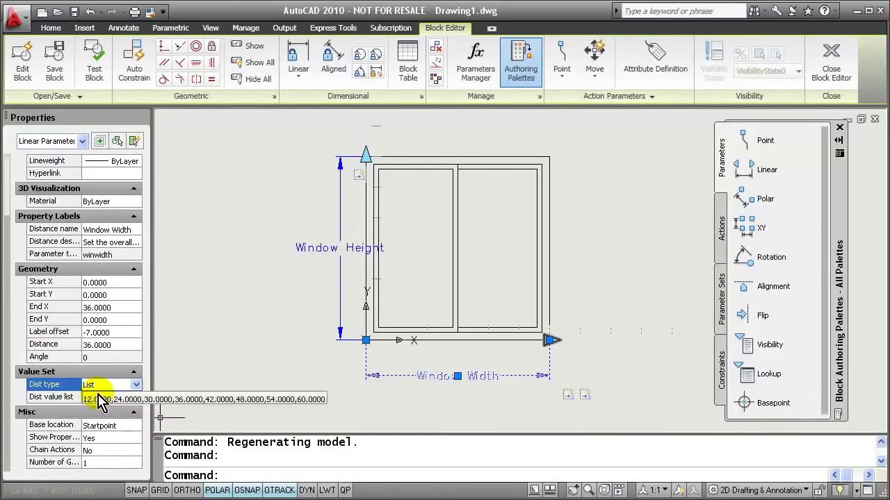
{"action": "left_click", "coordinate": [135, 398]}
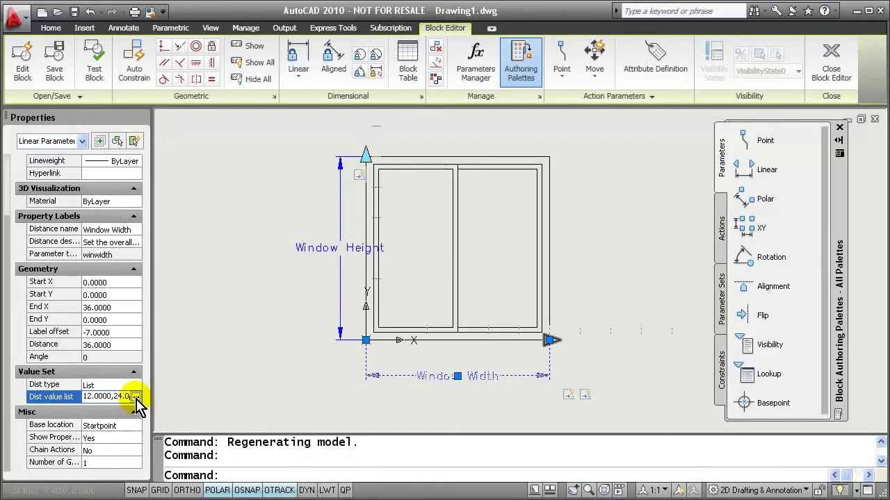
{"action": "left_click", "coordinate": [135, 396]}
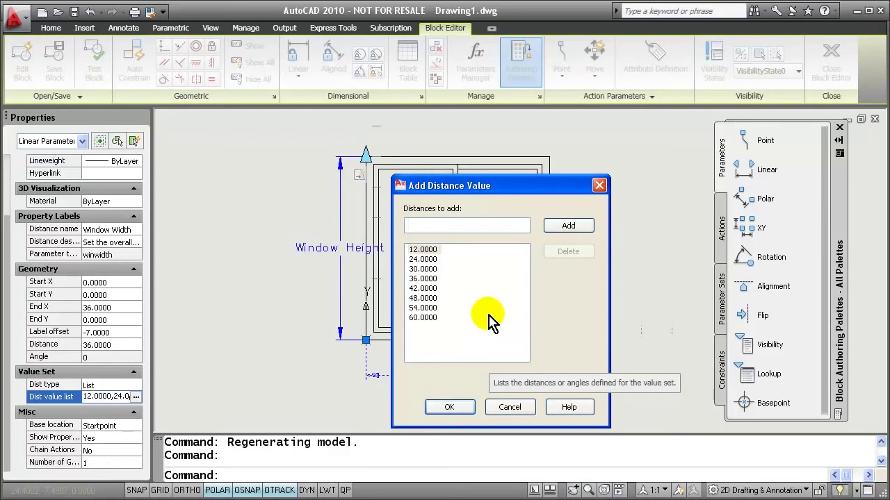
Add widths 72 and 80 to the Window Width value list and confirm
{"action": "type", "text": "72,80"}
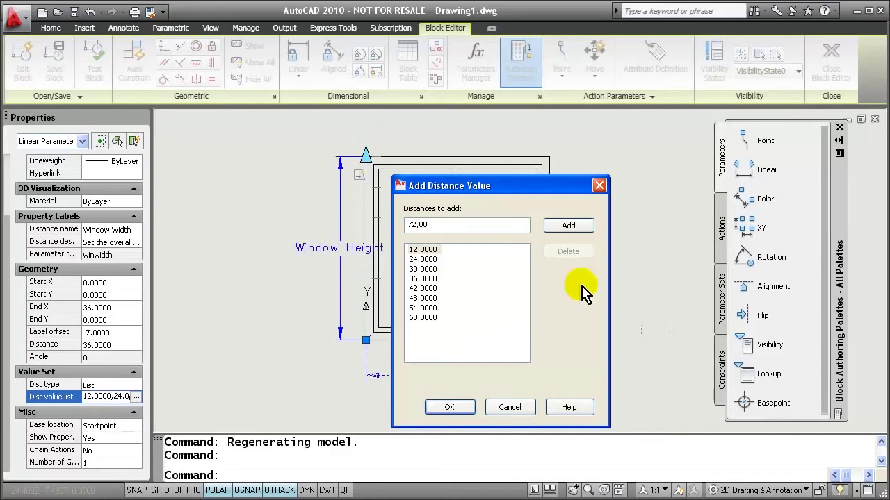
{"action": "left_click", "coordinate": [572, 228]}
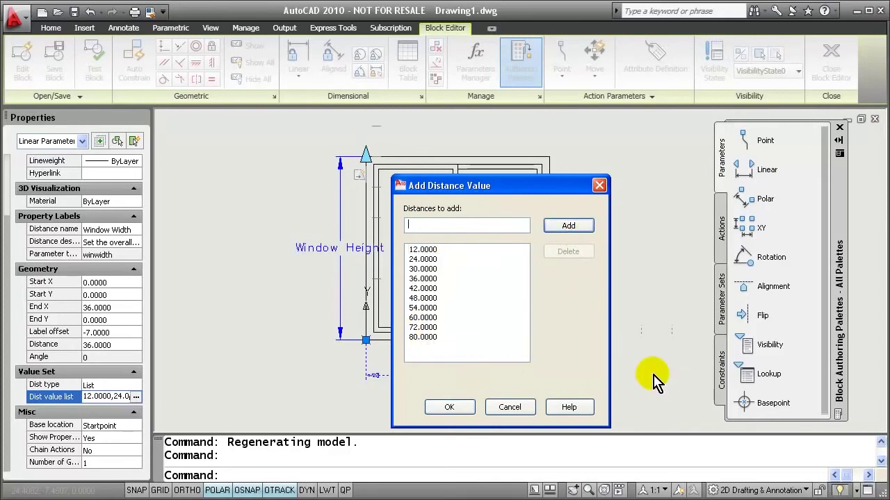
{"action": "left_click", "coordinate": [449, 407]}
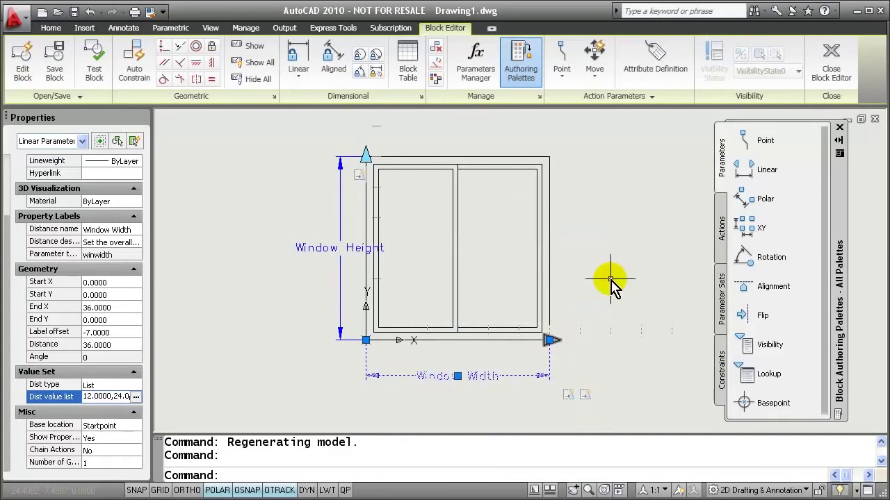
{"action": "left_click", "coordinate": [91, 67]}
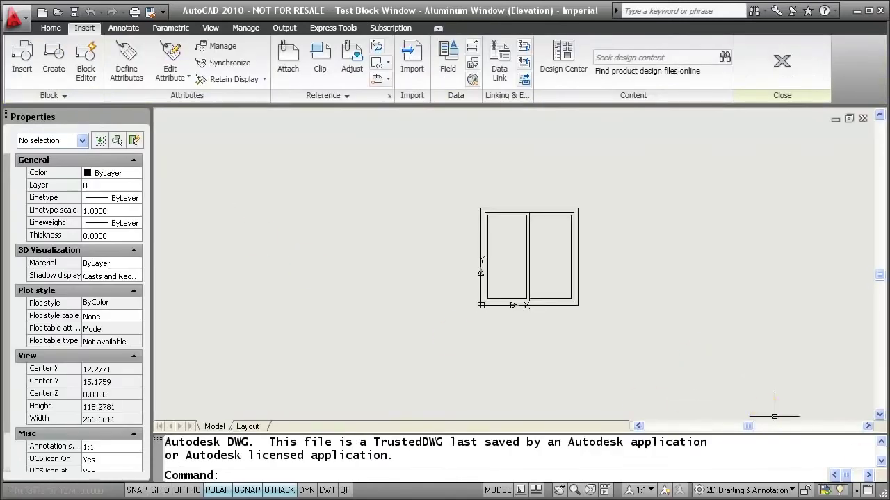
{"action": "left_click", "coordinate": [577, 306]}
{"action": "left_click", "coordinate": [579, 307]}
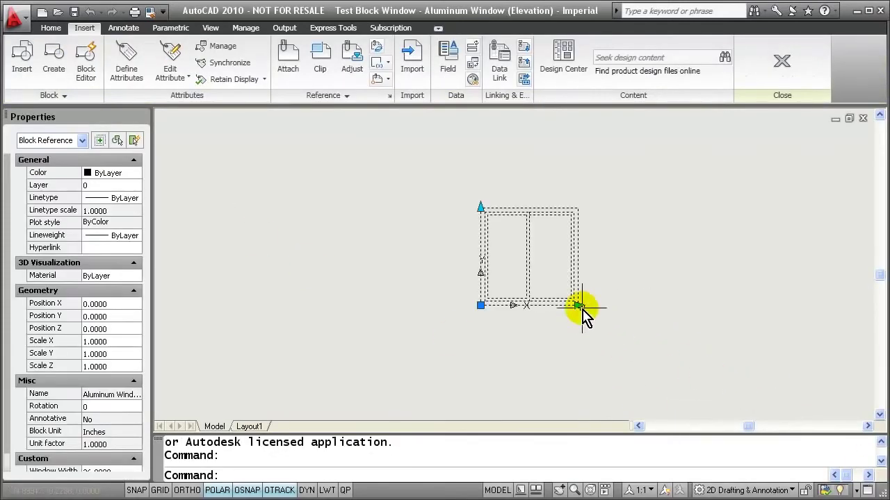
{"action": "left_click", "coordinate": [579, 306]}
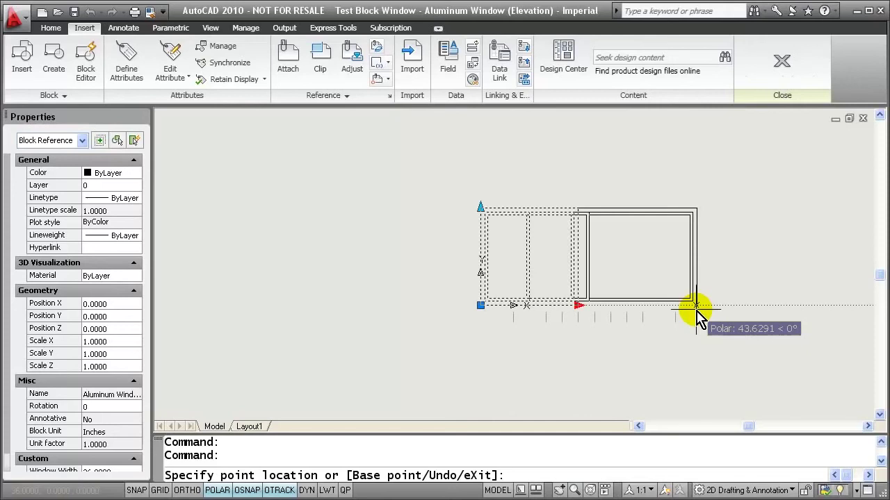
{"action": "left_click", "coordinate": [782, 68]}
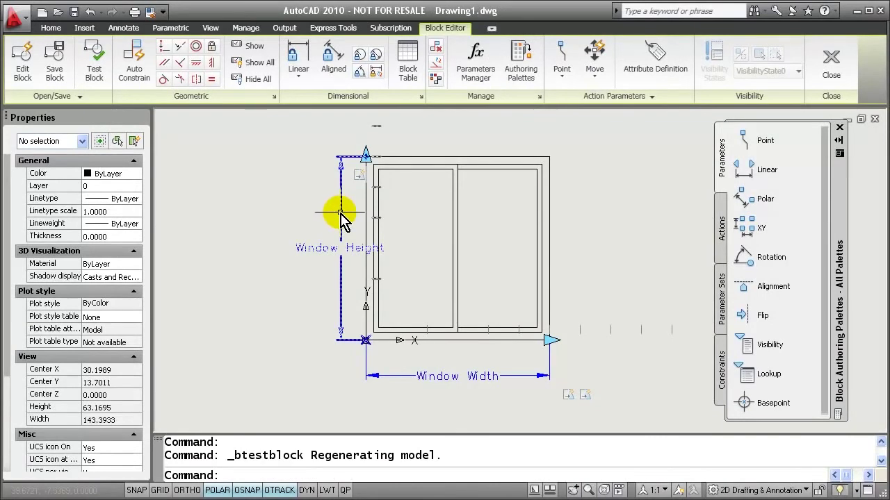
Check that the Window Height parameter's Dist type is List
{"action": "left_click", "coordinate": [341, 214]}
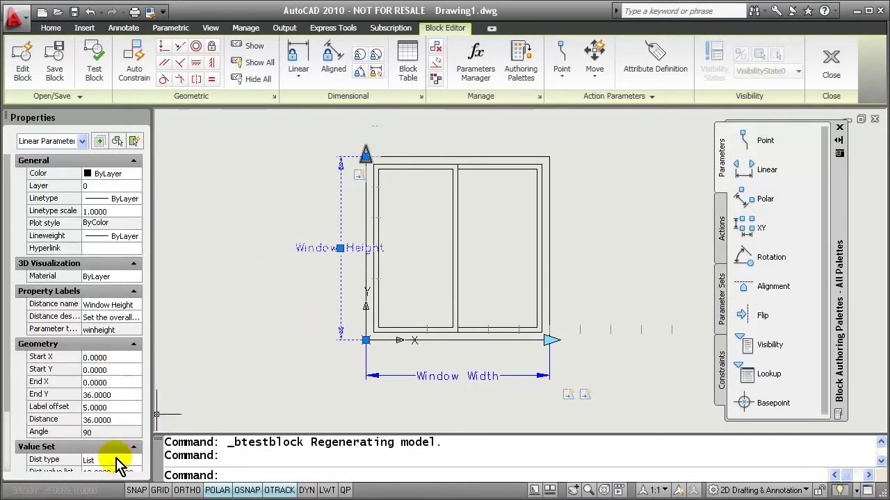
{"action": "left_click", "coordinate": [117, 462]}
{"action": "left_click", "coordinate": [135, 460]}
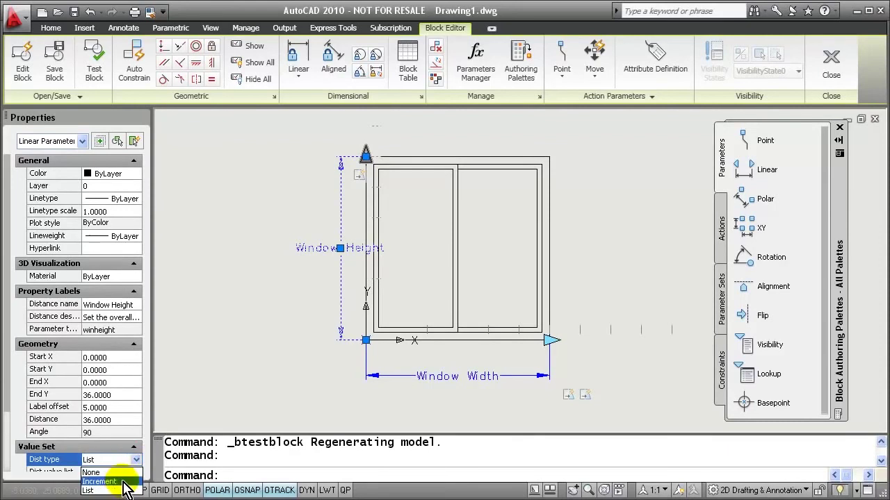
{"action": "left_click", "coordinate": [232, 375]}
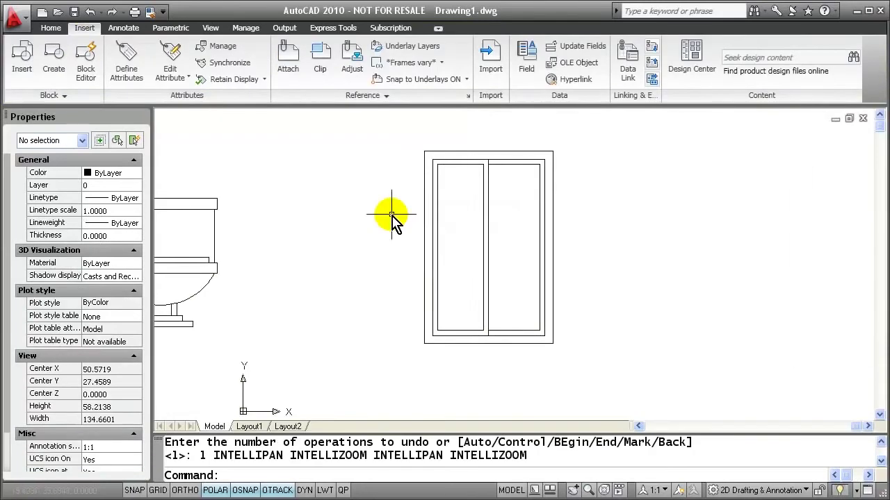
Center the toilet block, select it, and flip it between right and left several times
{"action": "middle_click_drag", "start_coordinate": [391, 213], "coordinate": [716, 202]}
{"action": "scroll", "coordinate": [618, 235], "scroll_direction": "up", "scroll_amount": 1}
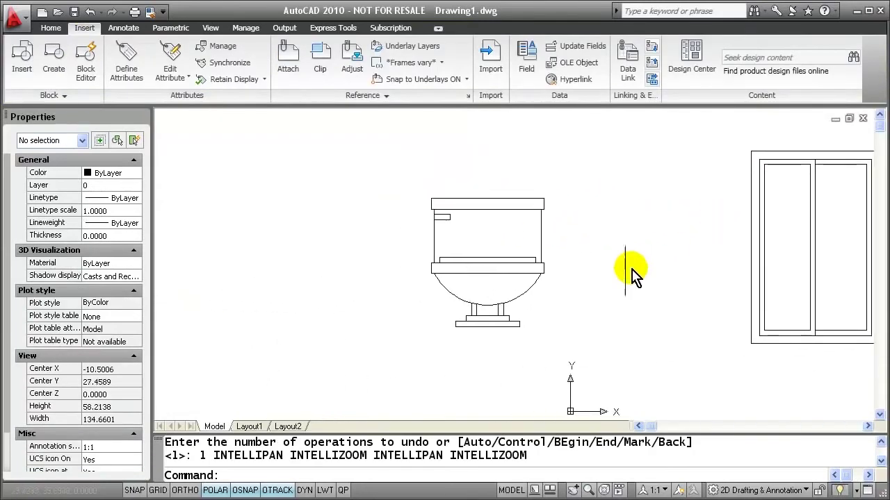
{"action": "middle_click_drag", "start_coordinate": [631, 269], "coordinate": [597, 234]}
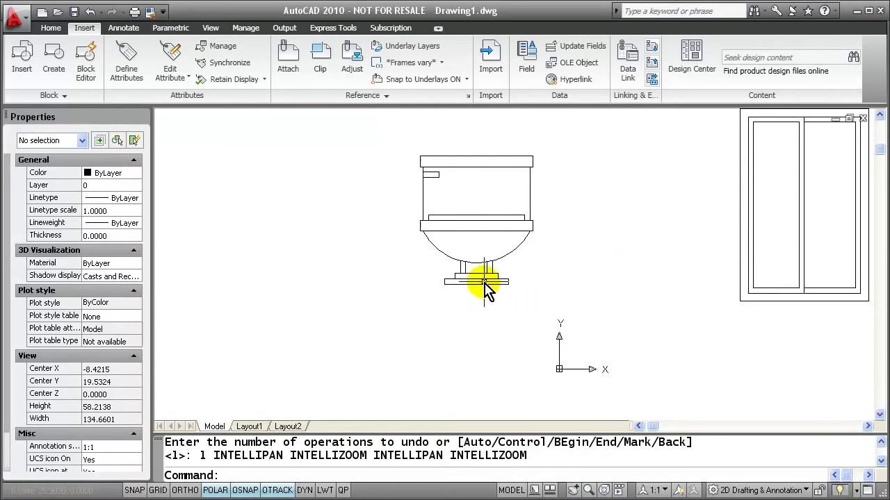
{"action": "left_click", "coordinate": [485, 292]}
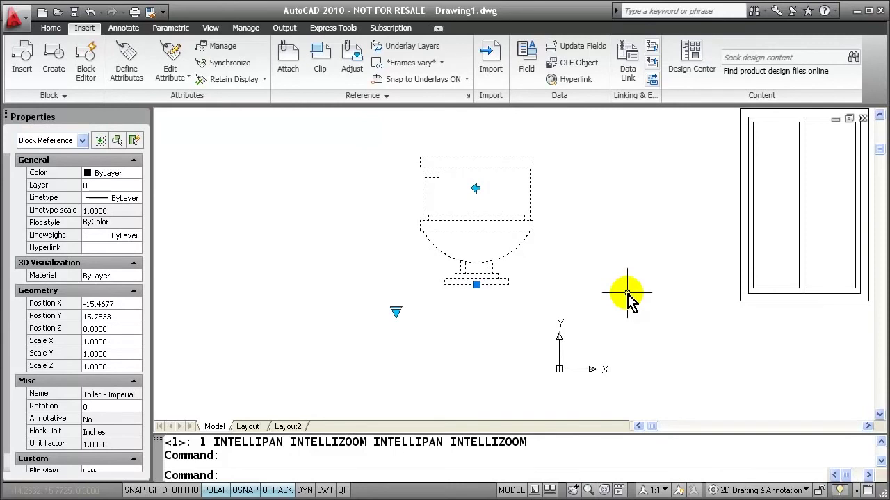
{"action": "left_click", "coordinate": [476, 189]}
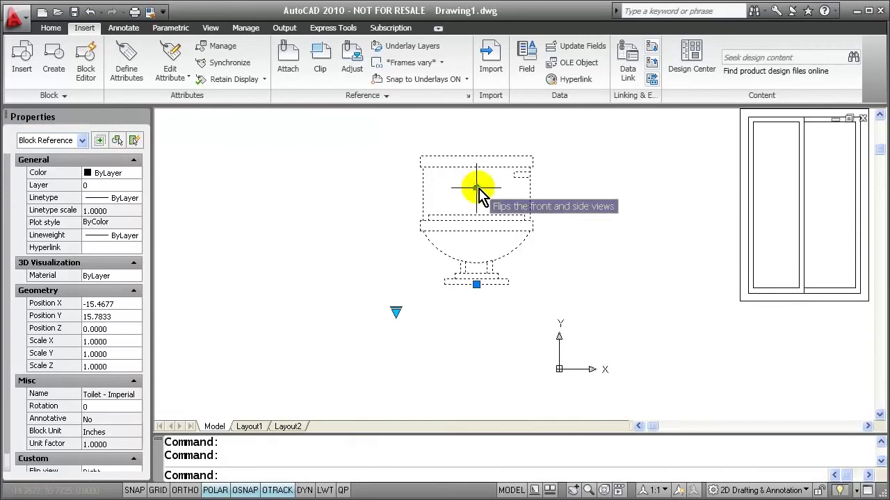
{"action": "left_click", "coordinate": [478, 189]}
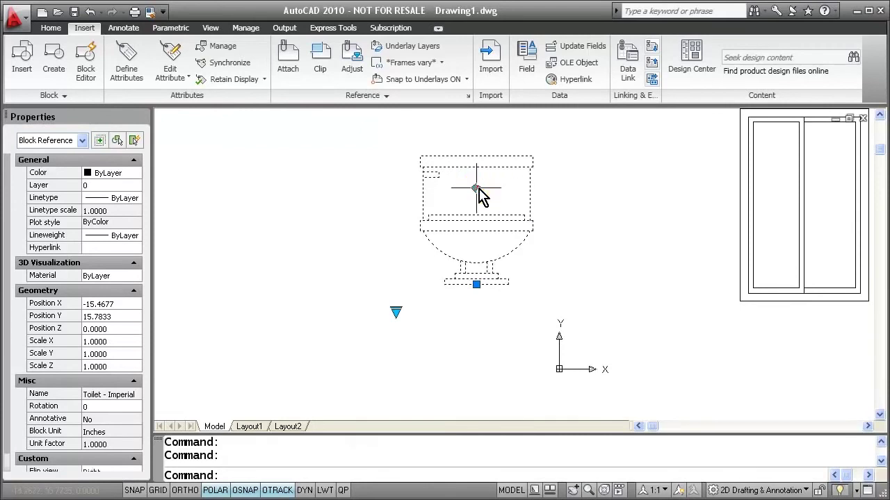
{"action": "left_click", "coordinate": [477, 188]}
{"action": "left_click", "coordinate": [477, 188]}
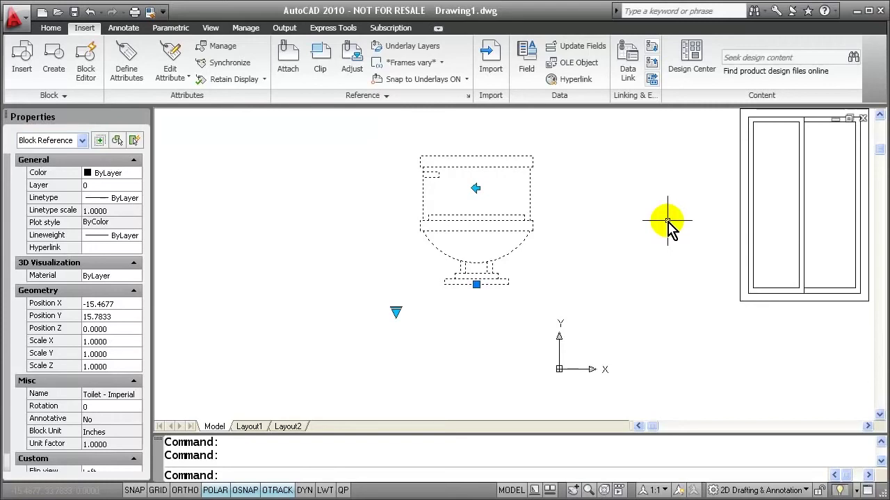
Switch the toilet's view to Elongated (Plan), then to Elongated (Side)
{"action": "left_click", "coordinate": [396, 311]}
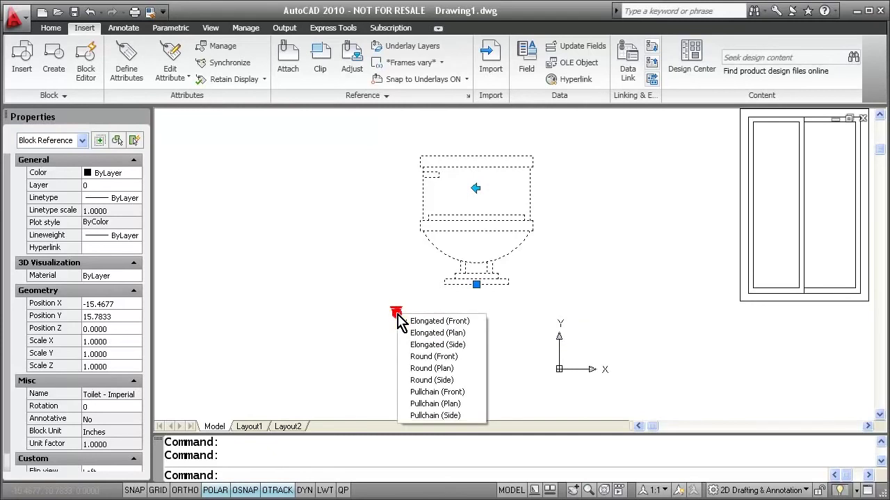
{"action": "left_click", "coordinate": [450, 333]}
{"action": "mouse_move", "coordinate": [562, 330]}
{"action": "middle_mouse_down"}
{"action": "mouse_move", "coordinate": [564, 260]}
{"action": "mouse_move", "coordinate": [489, 245]}
{"action": "middle_mouse_up"}
{"action": "scroll", "coordinate": [563, 257], "scroll_direction": "down", "scroll_amount": 2}
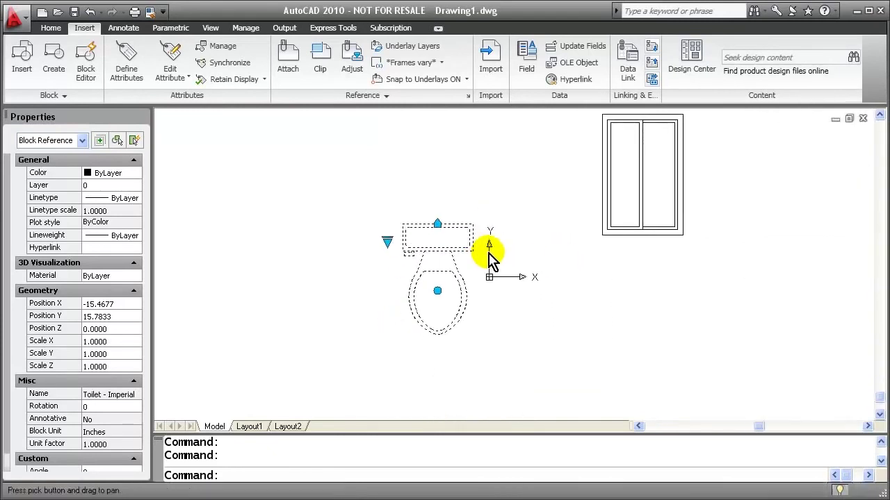
{"action": "left_click", "coordinate": [387, 242]}
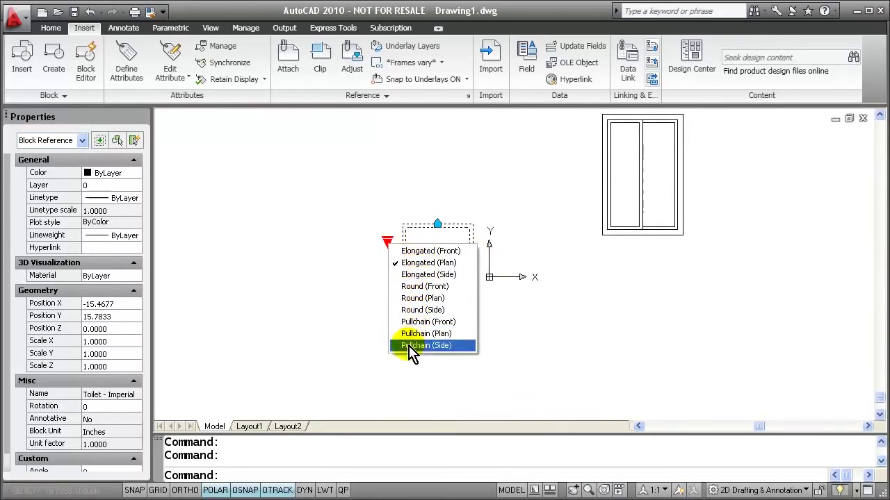
{"action": "left_click", "coordinate": [421, 275]}
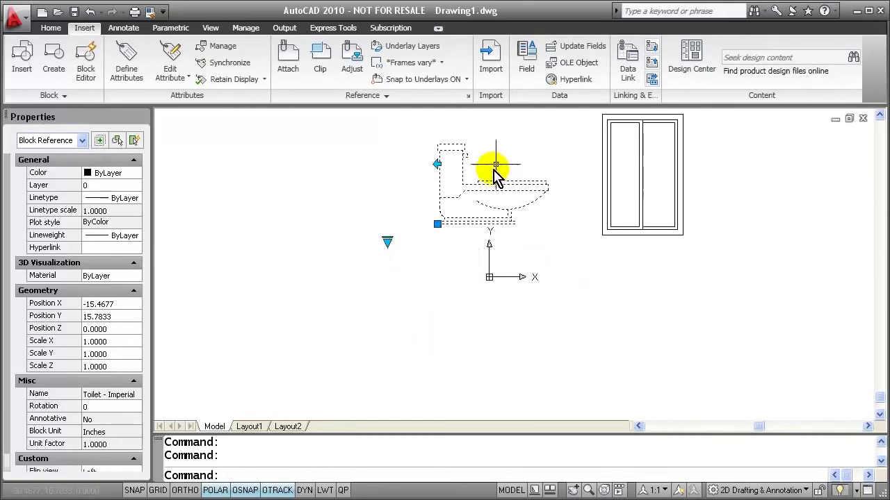
Switch the toilet to Elongated (Front), then back to Elongated (Plan)
{"action": "left_click", "coordinate": [388, 242]}
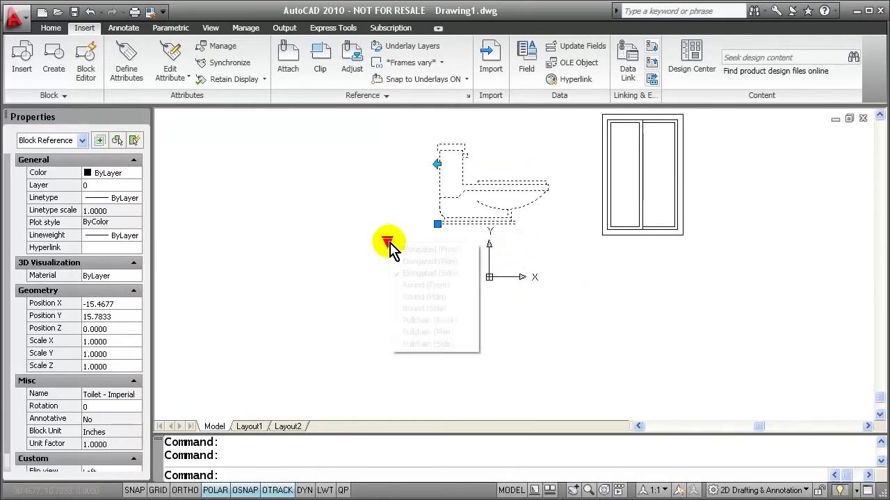
{"action": "left_click", "coordinate": [427, 251]}
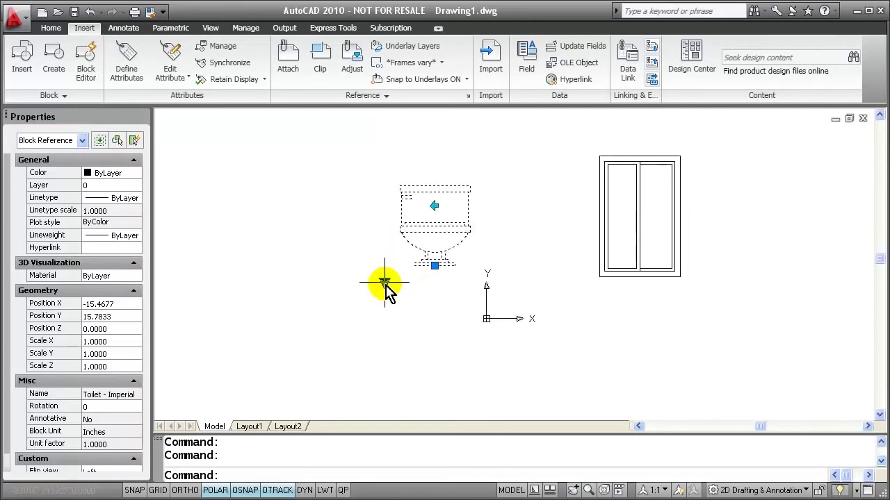
{"action": "left_click", "coordinate": [387, 242]}
{"action": "left_click", "coordinate": [417, 251]}
{"action": "scroll", "coordinate": [504, 290], "scroll_direction": "down", "scroll_amount": 2}
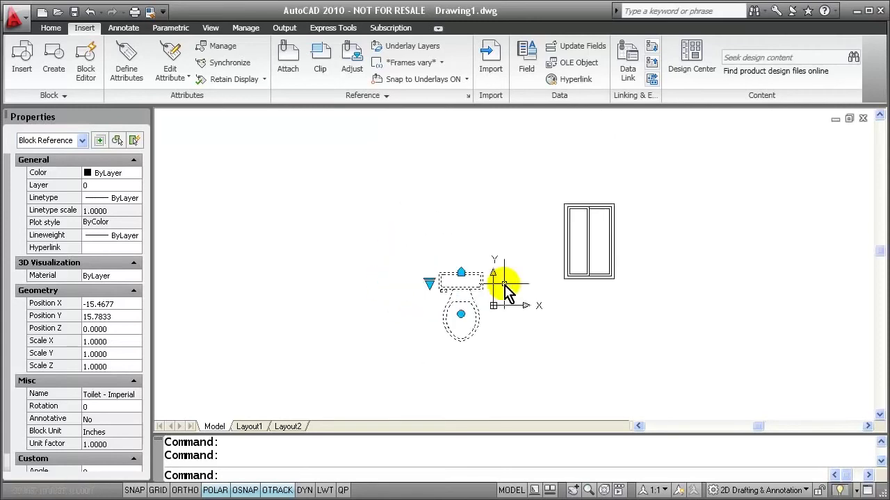
{"action": "scroll", "coordinate": [455, 245], "scroll_direction": "up", "scroll_amount": 3}
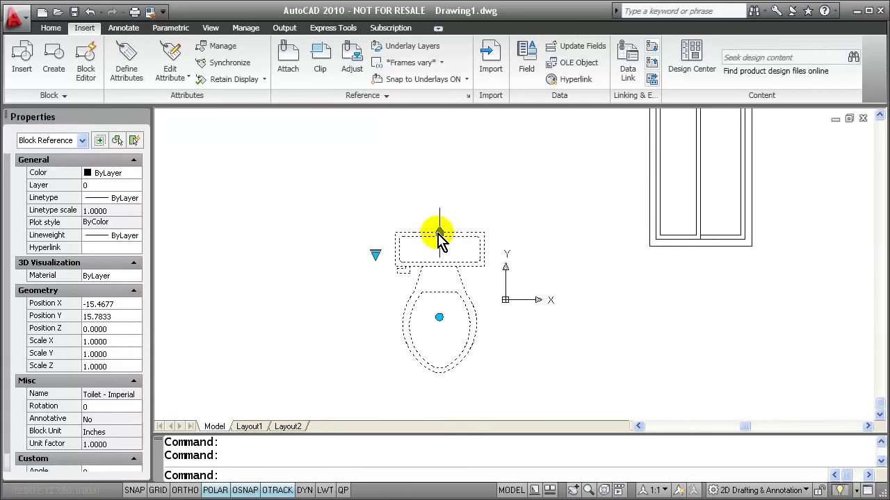
{"action": "scroll", "coordinate": [536, 247], "scroll_direction": "down", "scroll_amount": 2}
{"action": "mouse_move", "coordinate": [536, 248]}
{"action": "middle_mouse_down"}
{"action": "mouse_move", "coordinate": [506, 252]}
{"action": "mouse_move", "coordinate": [482, 232]}
{"action": "mouse_move", "coordinate": [497, 249]}
{"action": "middle_mouse_up"}
Draw a closed five-sided outline beside the toilet with the L (line) command
{"action": "key", "text": "Escape"}
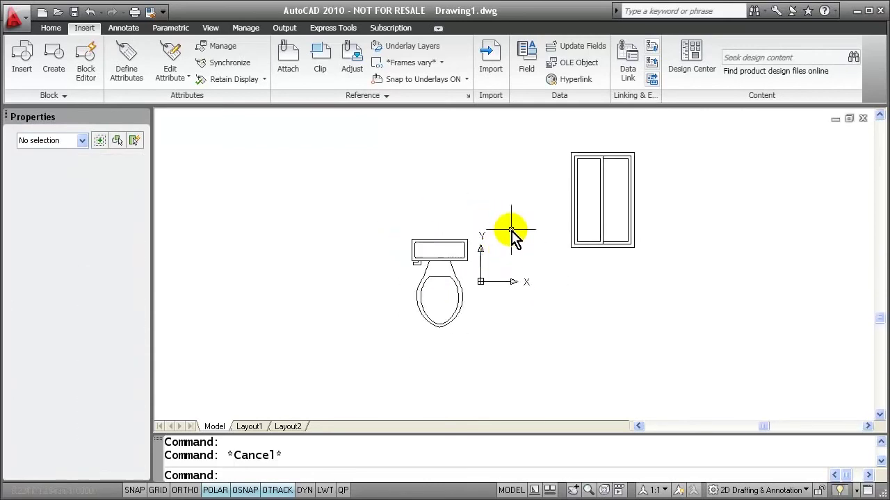
{"action": "key", "text": "Escape"}
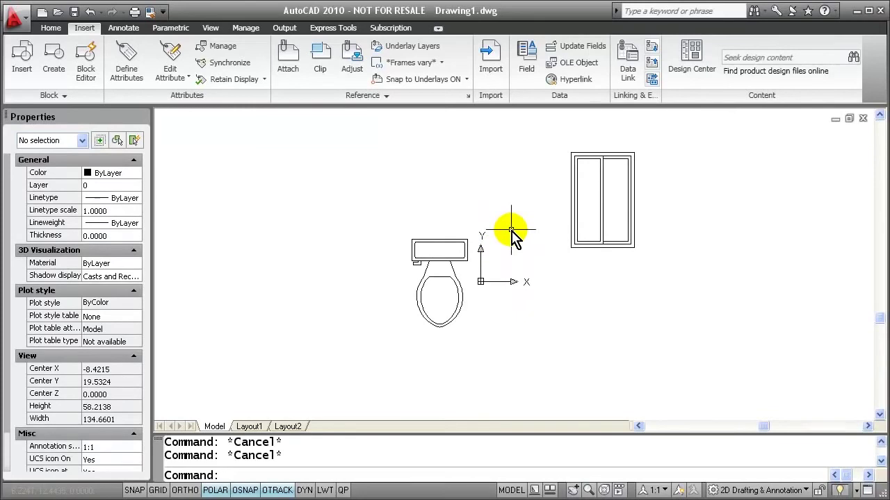
{"action": "type", "text": "l"}
{"action": "key", "text": "Return"}
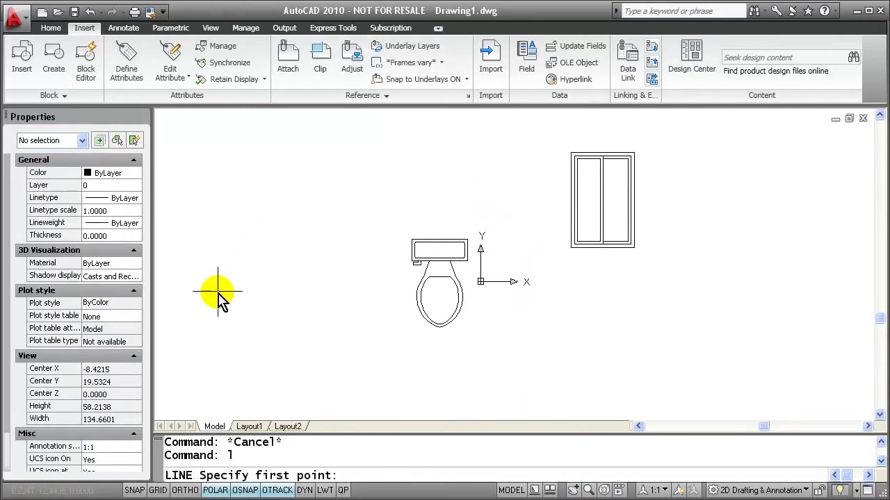
{"action": "left_click", "coordinate": [218, 294]}
{"action": "left_click", "coordinate": [440, 197]}
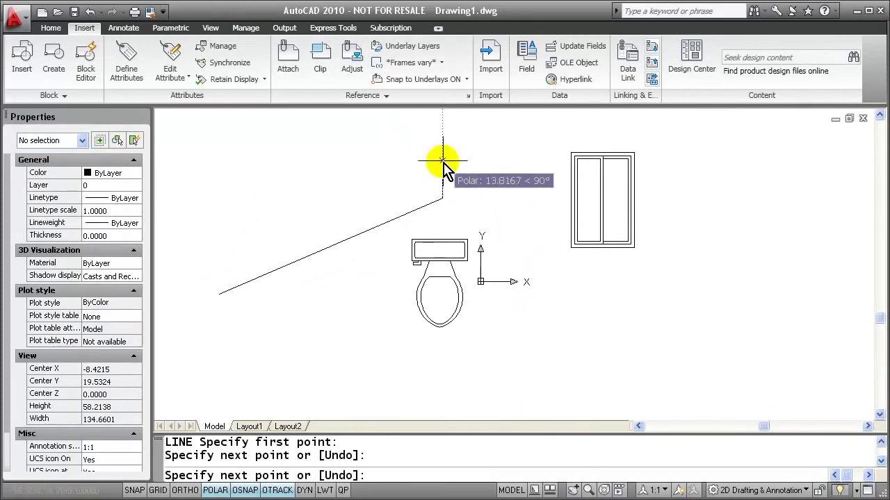
{"action": "scroll", "coordinate": [438, 146], "scroll_direction": "down", "scroll_amount": 2}
{"action": "middle_click_drag", "start_coordinate": [438, 146], "coordinate": [457, 278]}
{"action": "left_click", "coordinate": [457, 191]}
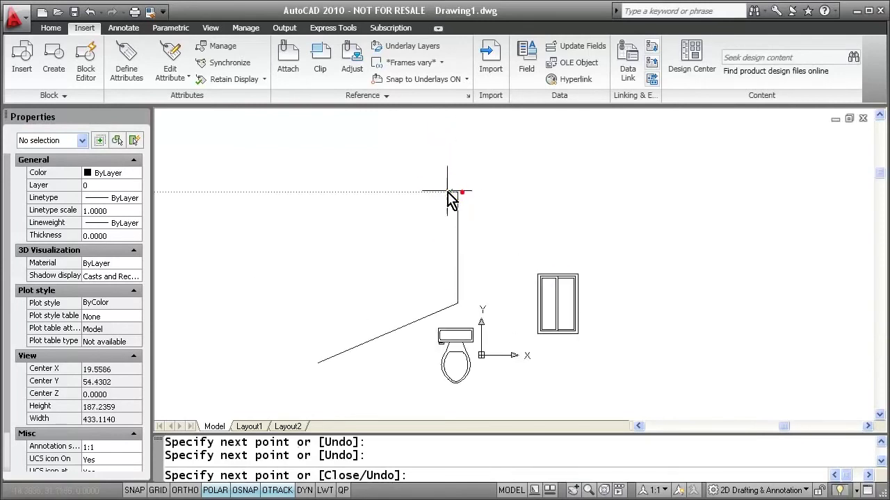
{"action": "left_click", "coordinate": [320, 161]}
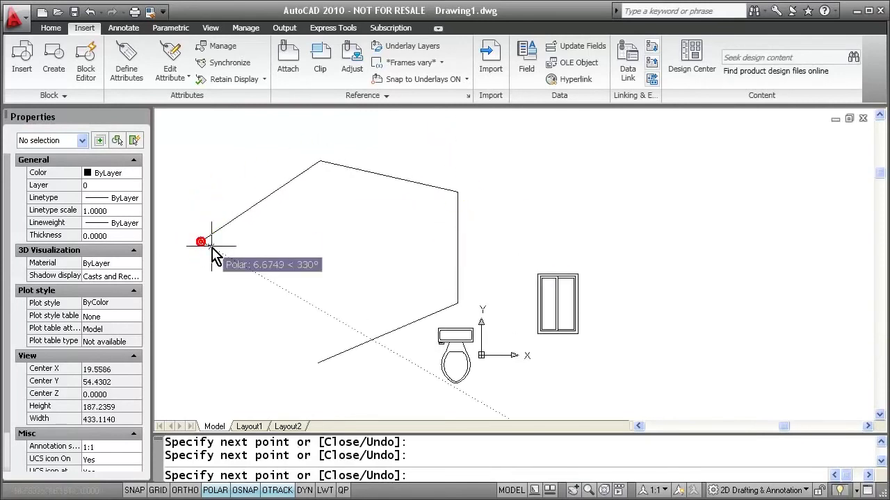
{"action": "right_click", "coordinate": [211, 246]}
{"action": "left_click", "coordinate": [265, 304]}
Select the toilet and use its alignment grip to align it to an outline edge
{"action": "key", "text": "Escape"}
{"action": "key", "text": "Escape"}
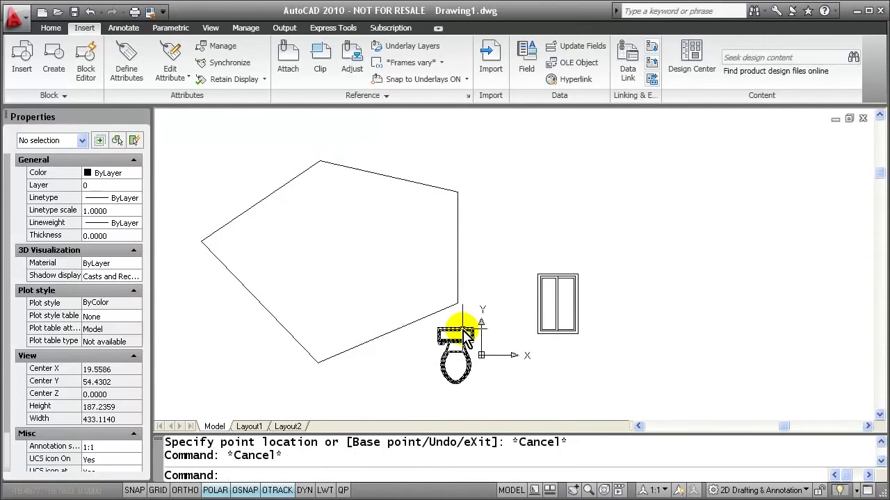
{"action": "left_click", "coordinate": [466, 337]}
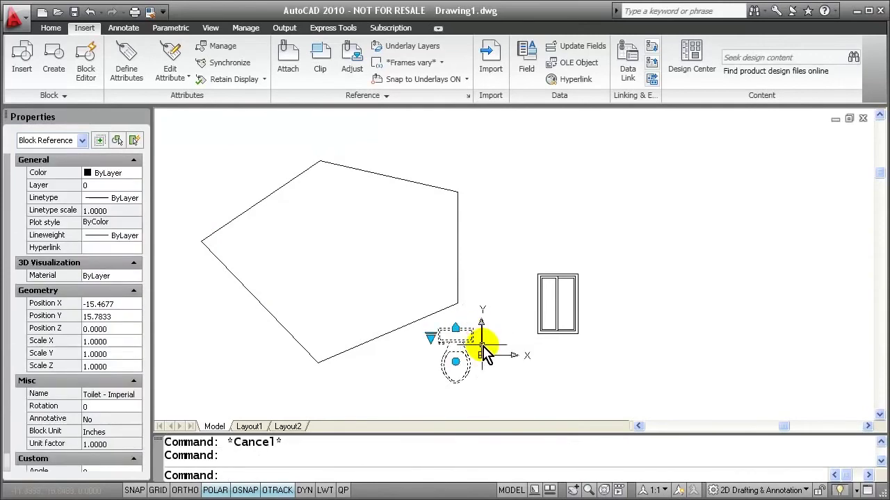
{"action": "left_click", "coordinate": [456, 328]}
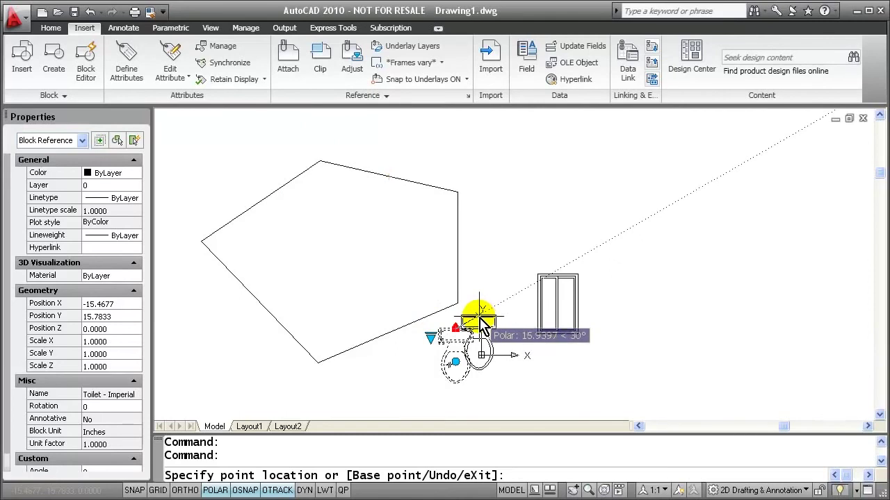
Draw a small rectangle above the window
{"action": "key", "text": "Escape"}
{"action": "key", "text": "Escape"}
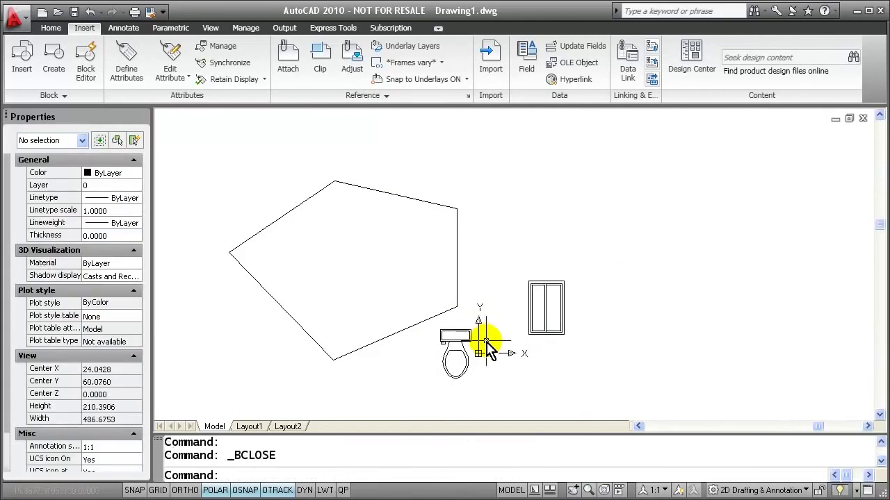
{"action": "scroll", "coordinate": [459, 345], "scroll_direction": "up", "scroll_amount": 1}
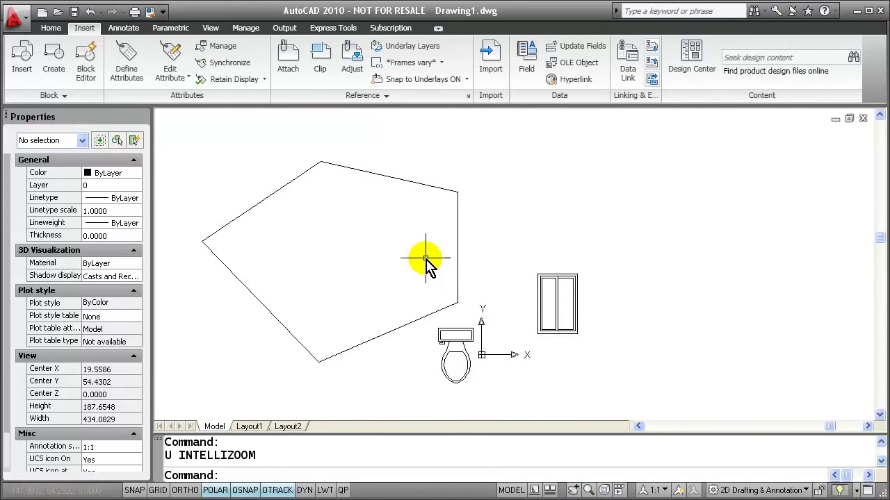
{"action": "key", "text": "Return"}
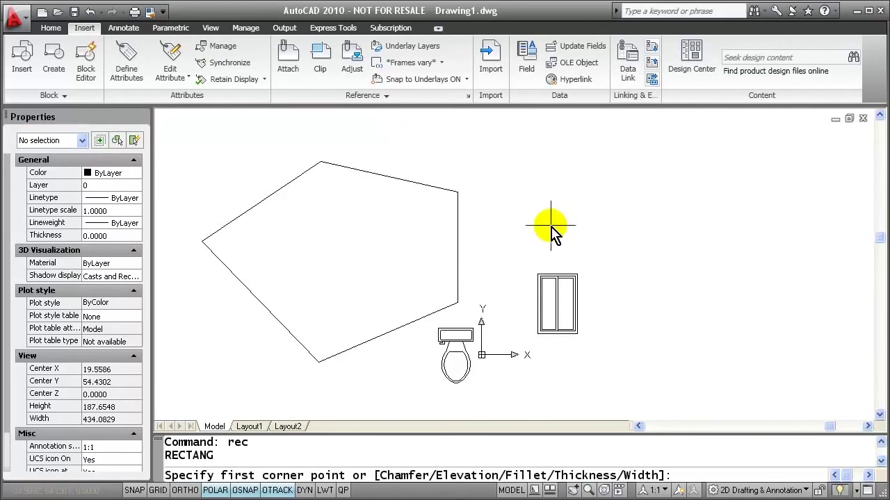
{"action": "left_click", "coordinate": [540, 227]}
{"action": "left_click", "coordinate": [576, 210]}
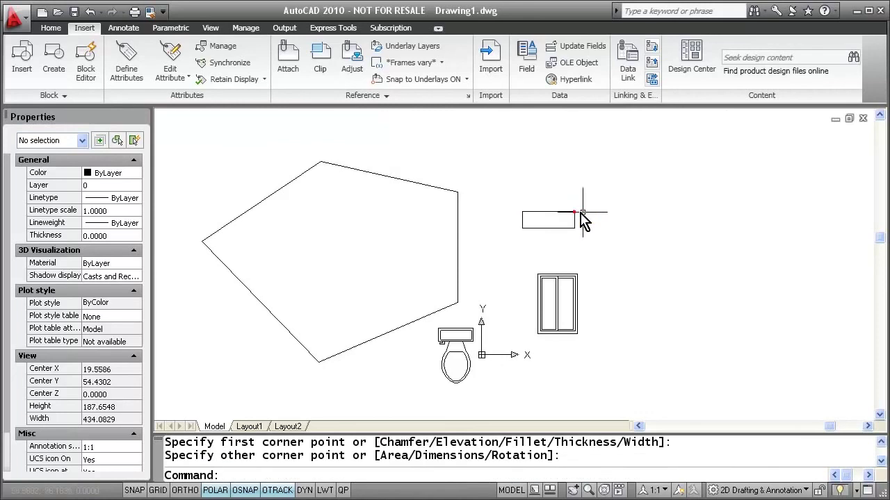
{"action": "key", "text": "Escape"}
{"action": "key", "text": "Escape"}
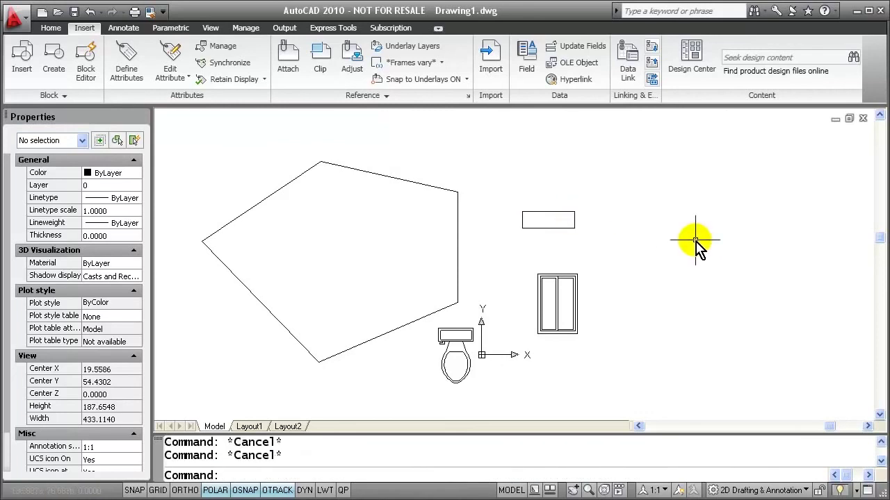
Convert the rectangle into a block named 'box' with its base point on the rectangle
{"action": "type", "text": "b"}
{"action": "key", "text": "Return"}
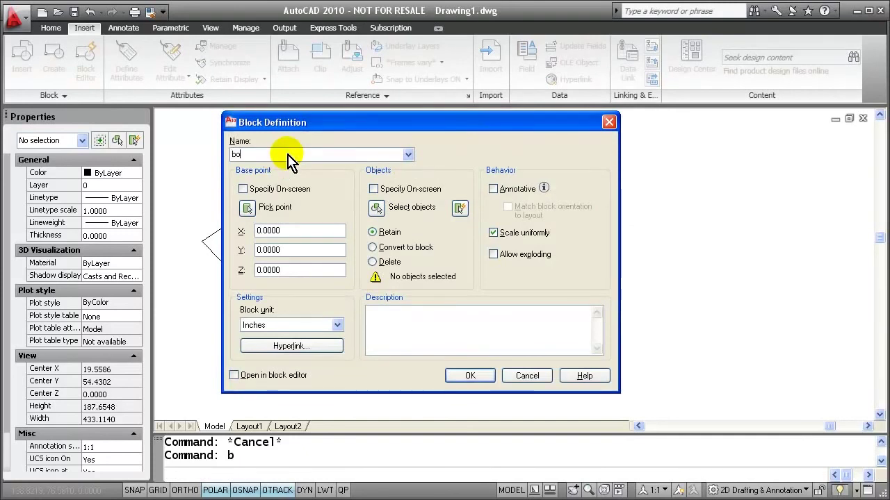
{"action": "type", "text": "box"}
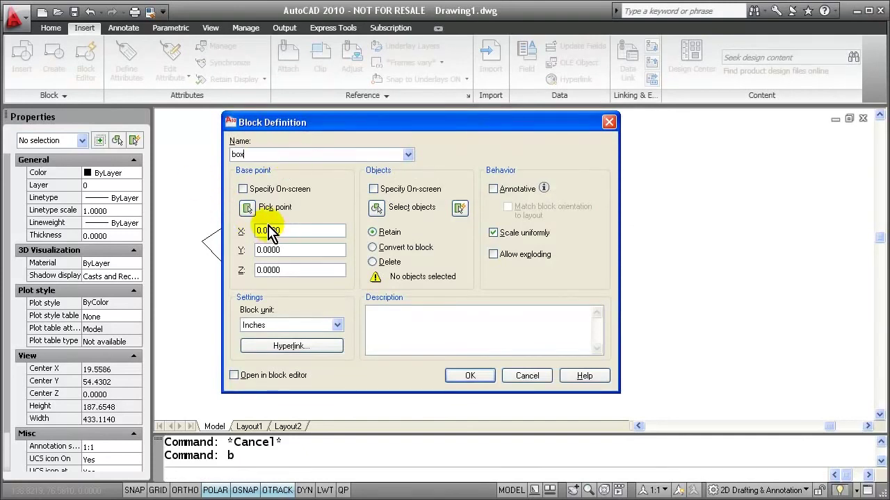
{"action": "left_click", "coordinate": [247, 208]}
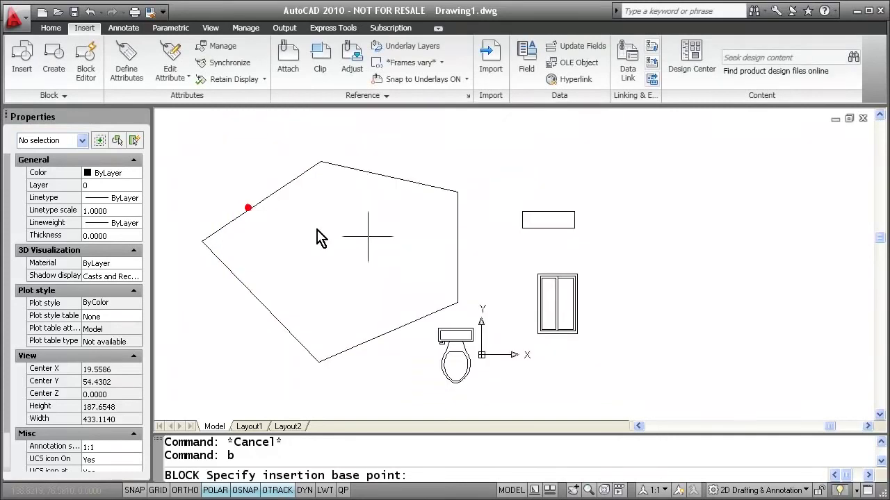
{"action": "left_click", "coordinate": [548, 216]}
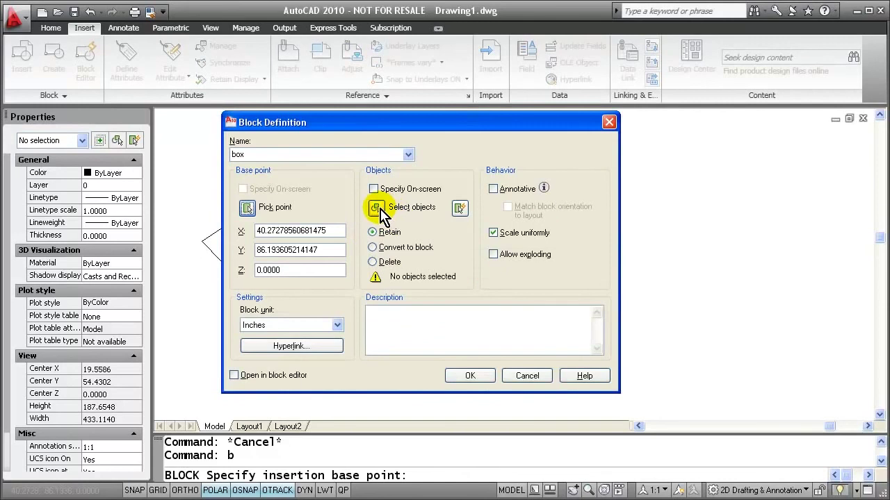
{"action": "left_click", "coordinate": [376, 209]}
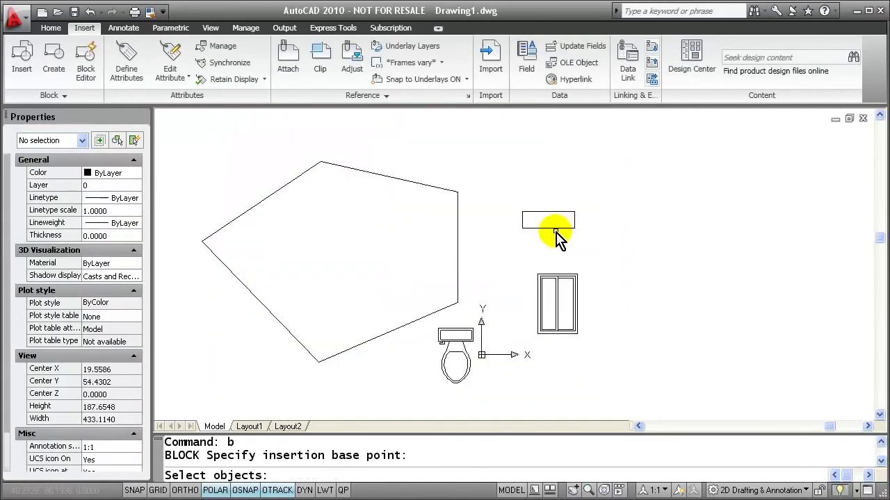
{"action": "left_click", "coordinate": [556, 230]}
{"action": "key", "text": "Return"}
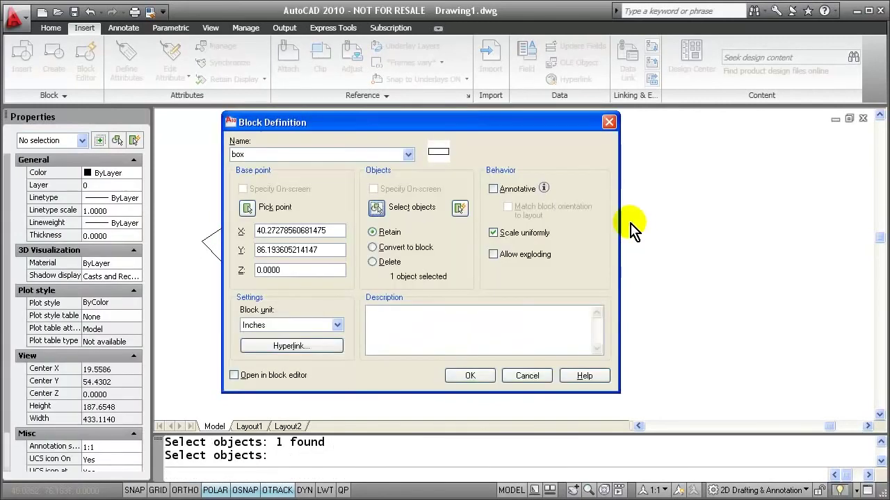
{"action": "left_click", "coordinate": [373, 247]}
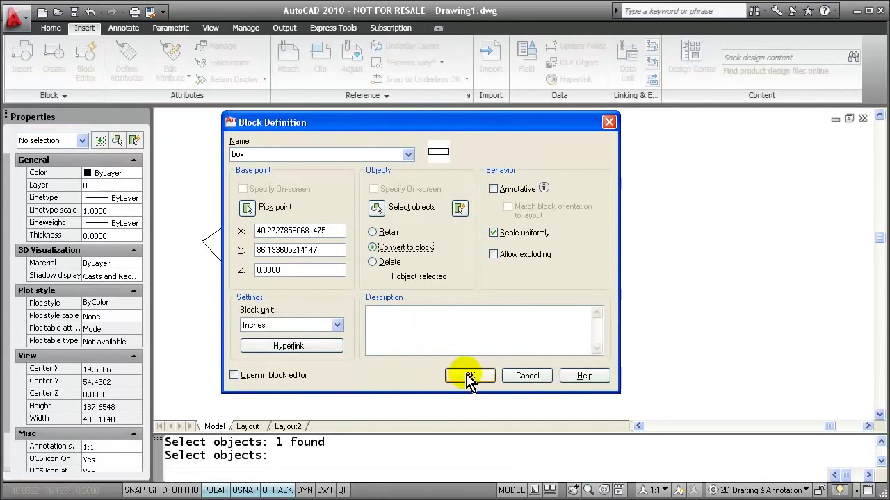
{"action": "left_click", "coordinate": [469, 376]}
{"action": "left_click", "coordinate": [574, 220]}
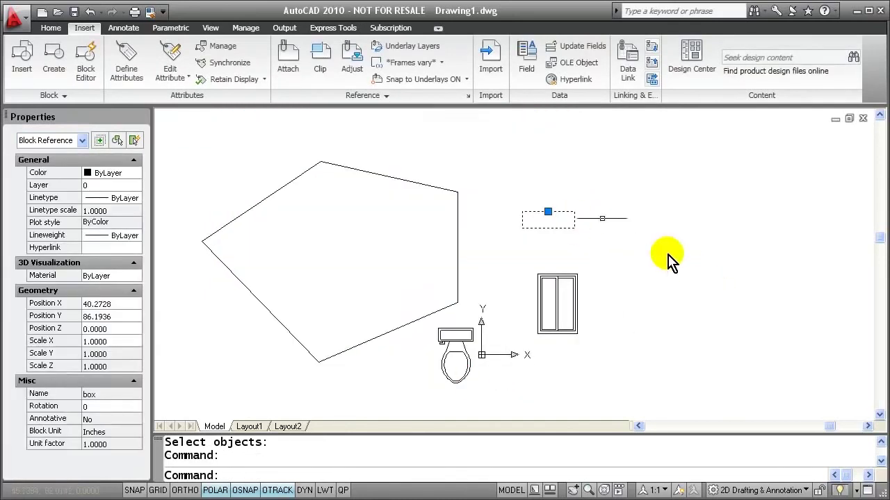
Add an alignment parameter along the box's top edge in the Block Editor, then test the block
{"action": "double_click", "coordinate": [575, 223]}
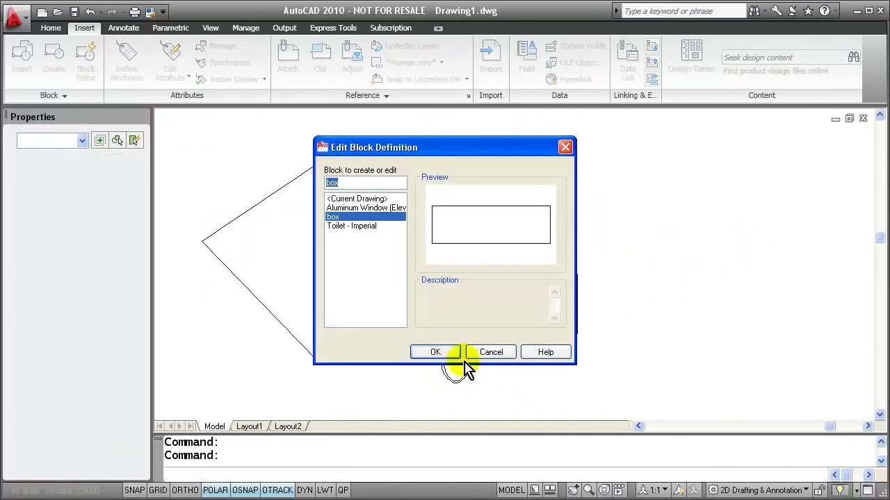
{"action": "left_click", "coordinate": [451, 354]}
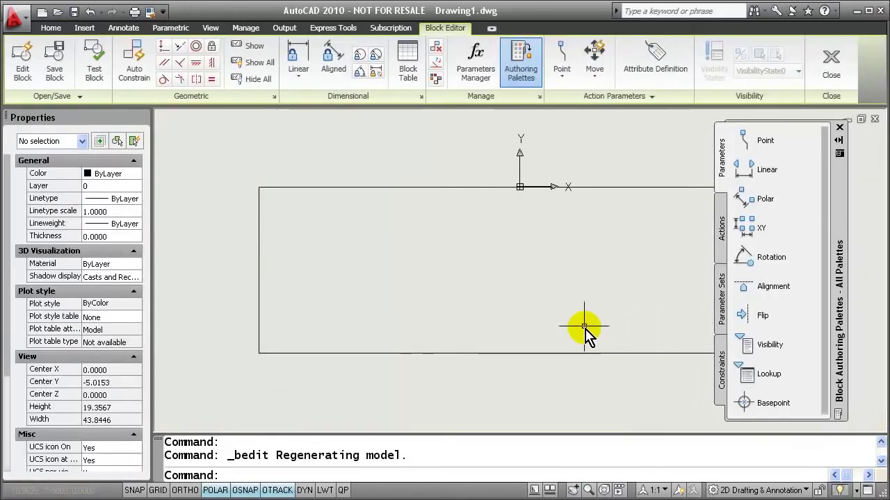
{"action": "scroll", "coordinate": [541, 239], "scroll_direction": "down", "scroll_amount": 3}
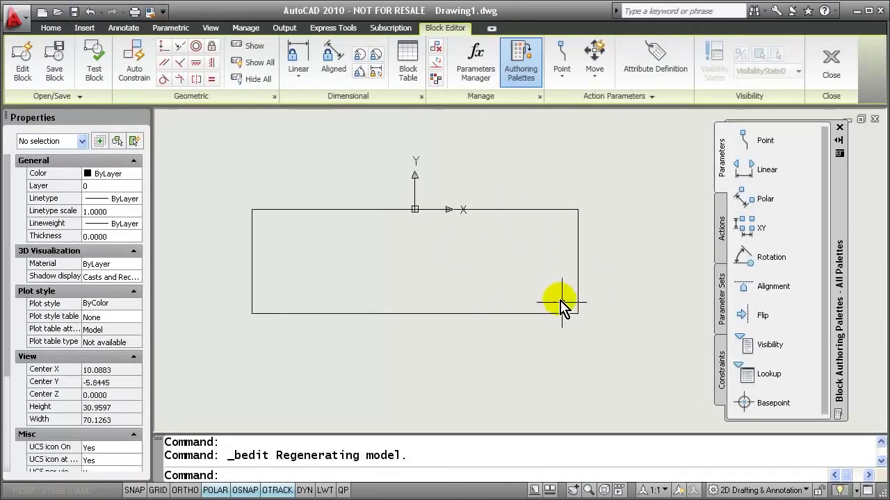
{"action": "left_click", "coordinate": [742, 288]}
{"action": "left_click", "coordinate": [415, 211]}
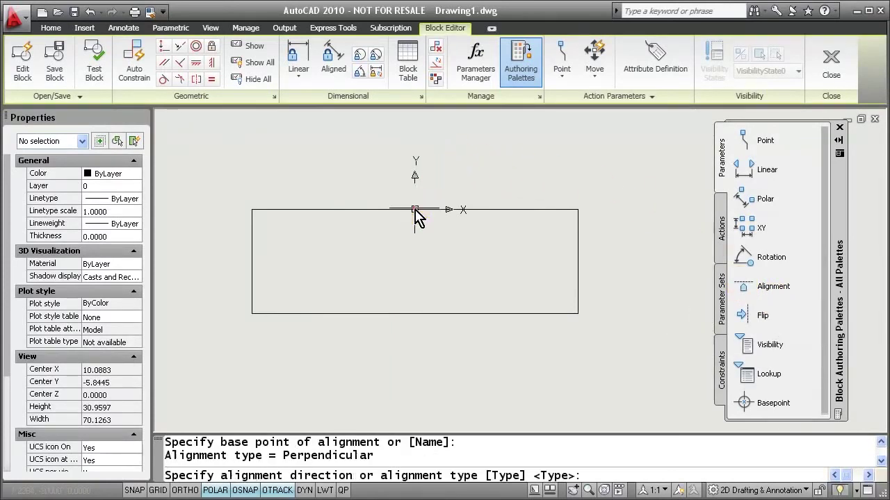
{"action": "left_click", "coordinate": [580, 212]}
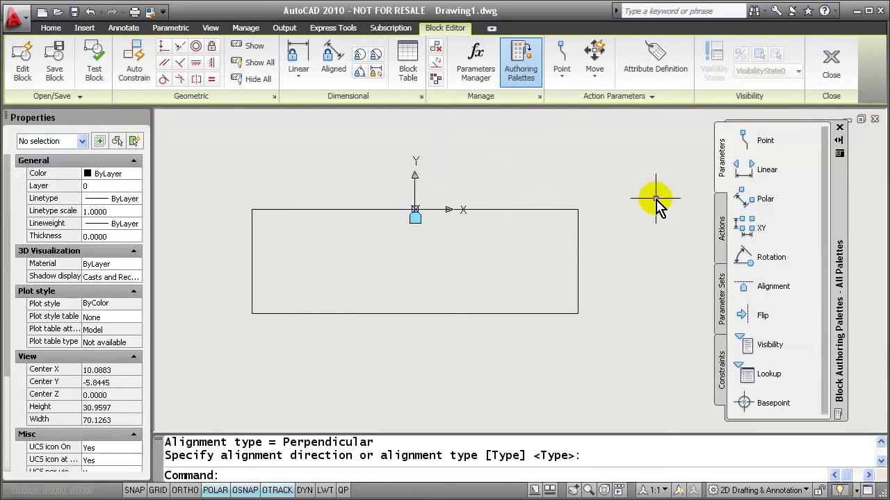
{"action": "left_click", "coordinate": [95, 76]}
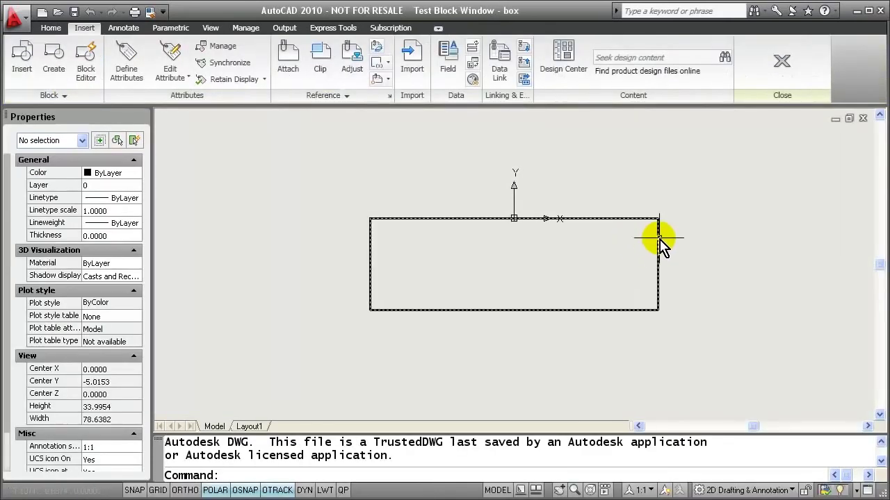
Draw a diagonal test line from lower right to upper right with LINE
{"action": "scroll", "coordinate": [413, 258], "scroll_direction": "down", "scroll_amount": 4}
{"action": "key", "text": "Escape"}
{"action": "key", "text": "Escape"}
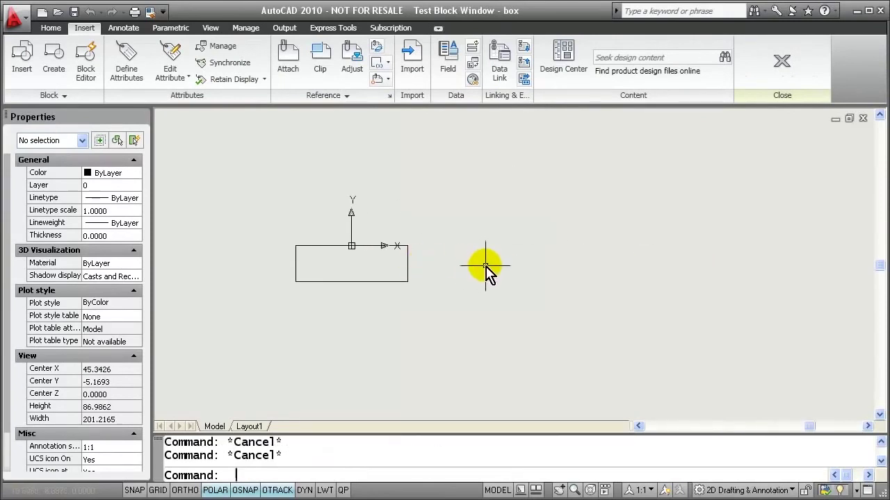
{"action": "type", "text": "l"}
{"action": "key", "text": "Return"}
{"action": "left_click", "coordinate": [478, 350]}
{"action": "left_click", "coordinate": [684, 153]}
{"action": "key", "text": "Return"}
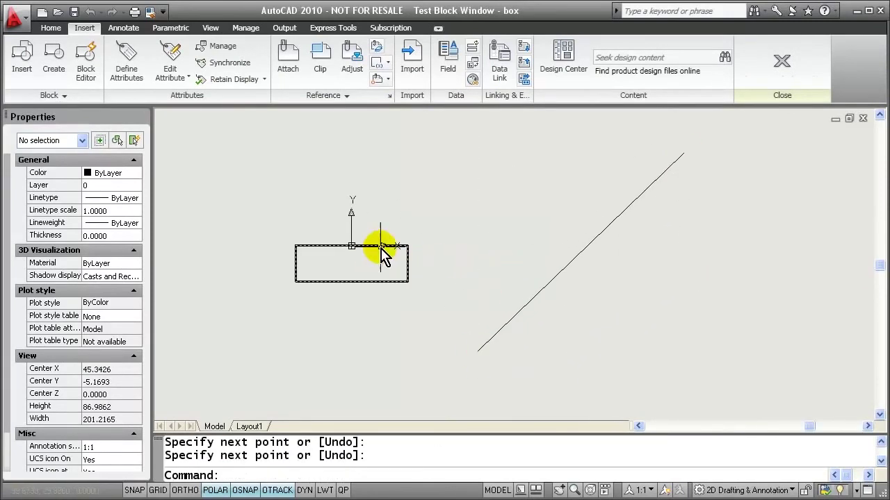
Drag the box's alignment grip to try it against the line, then close the test window
{"action": "left_click", "coordinate": [383, 254]}
{"action": "left_click", "coordinate": [351, 245]}
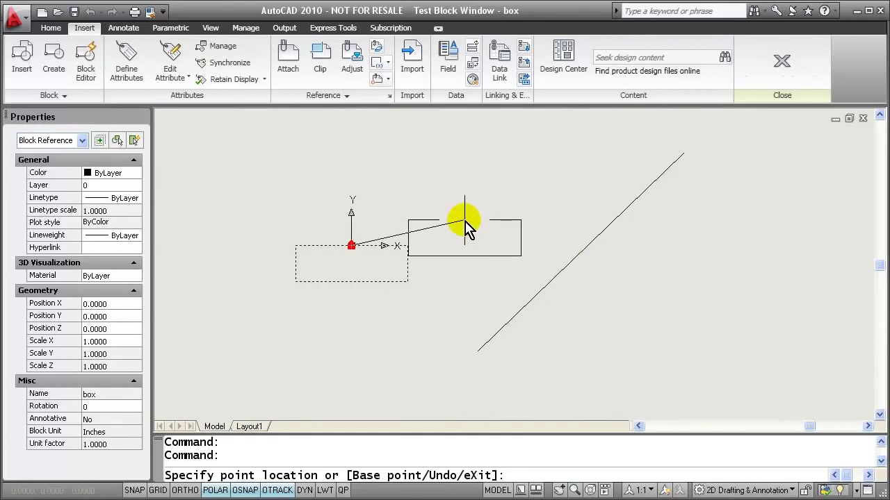
{"action": "key", "text": "Escape"}
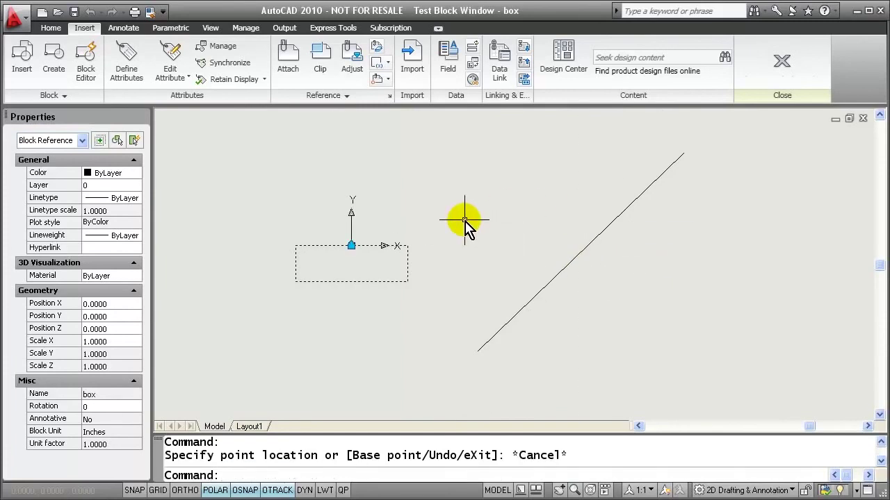
{"action": "left_click", "coordinate": [784, 66]}
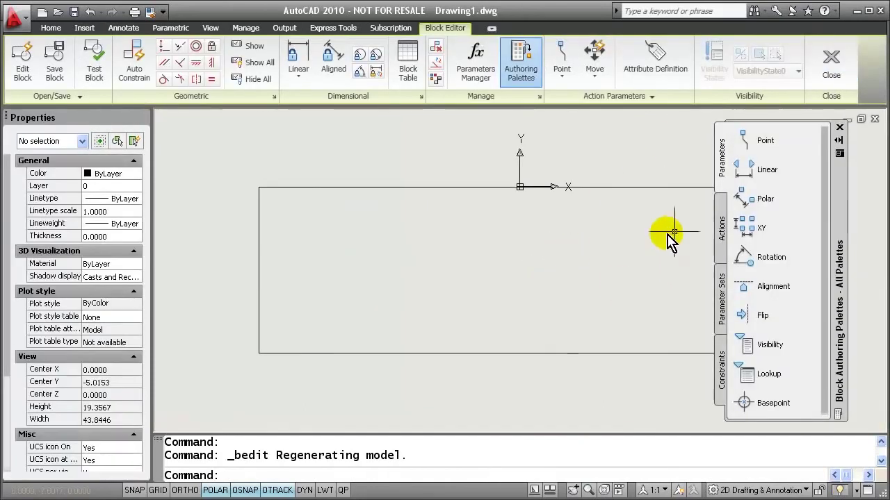
Review the Actions palette, then close the Block Editor to return to model space
{"action": "left_click", "coordinate": [720, 227]}
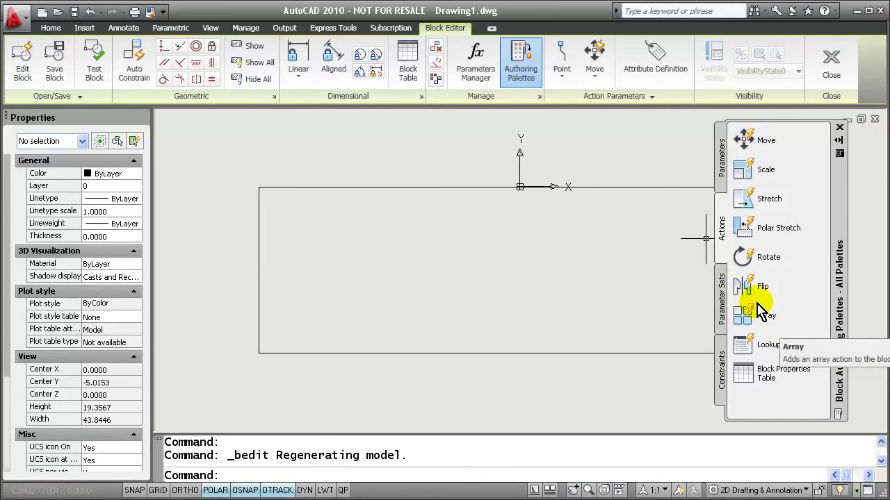
{"action": "left_click", "coordinate": [832, 62]}
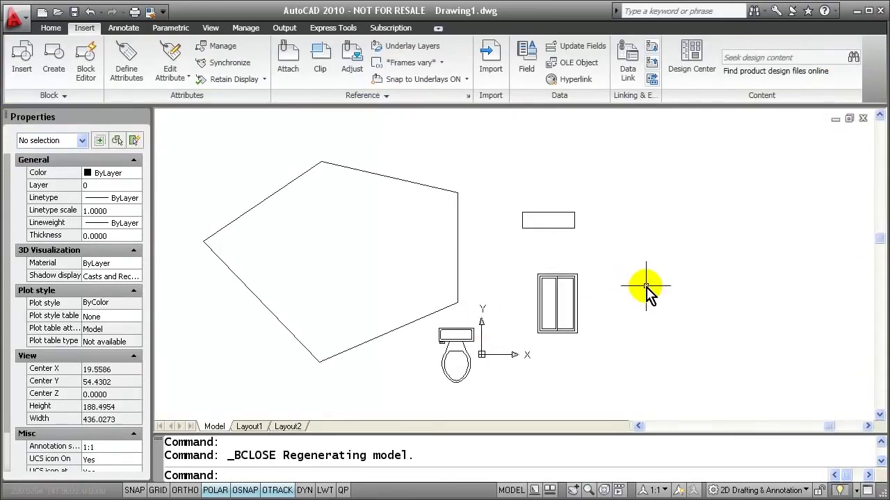
{"action": "key", "text": "Escape"}
{"action": "key", "text": "Escape"}
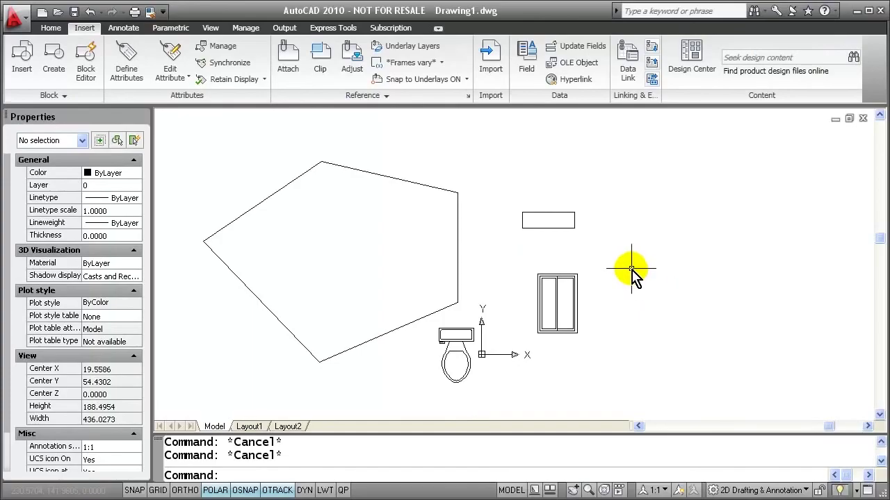